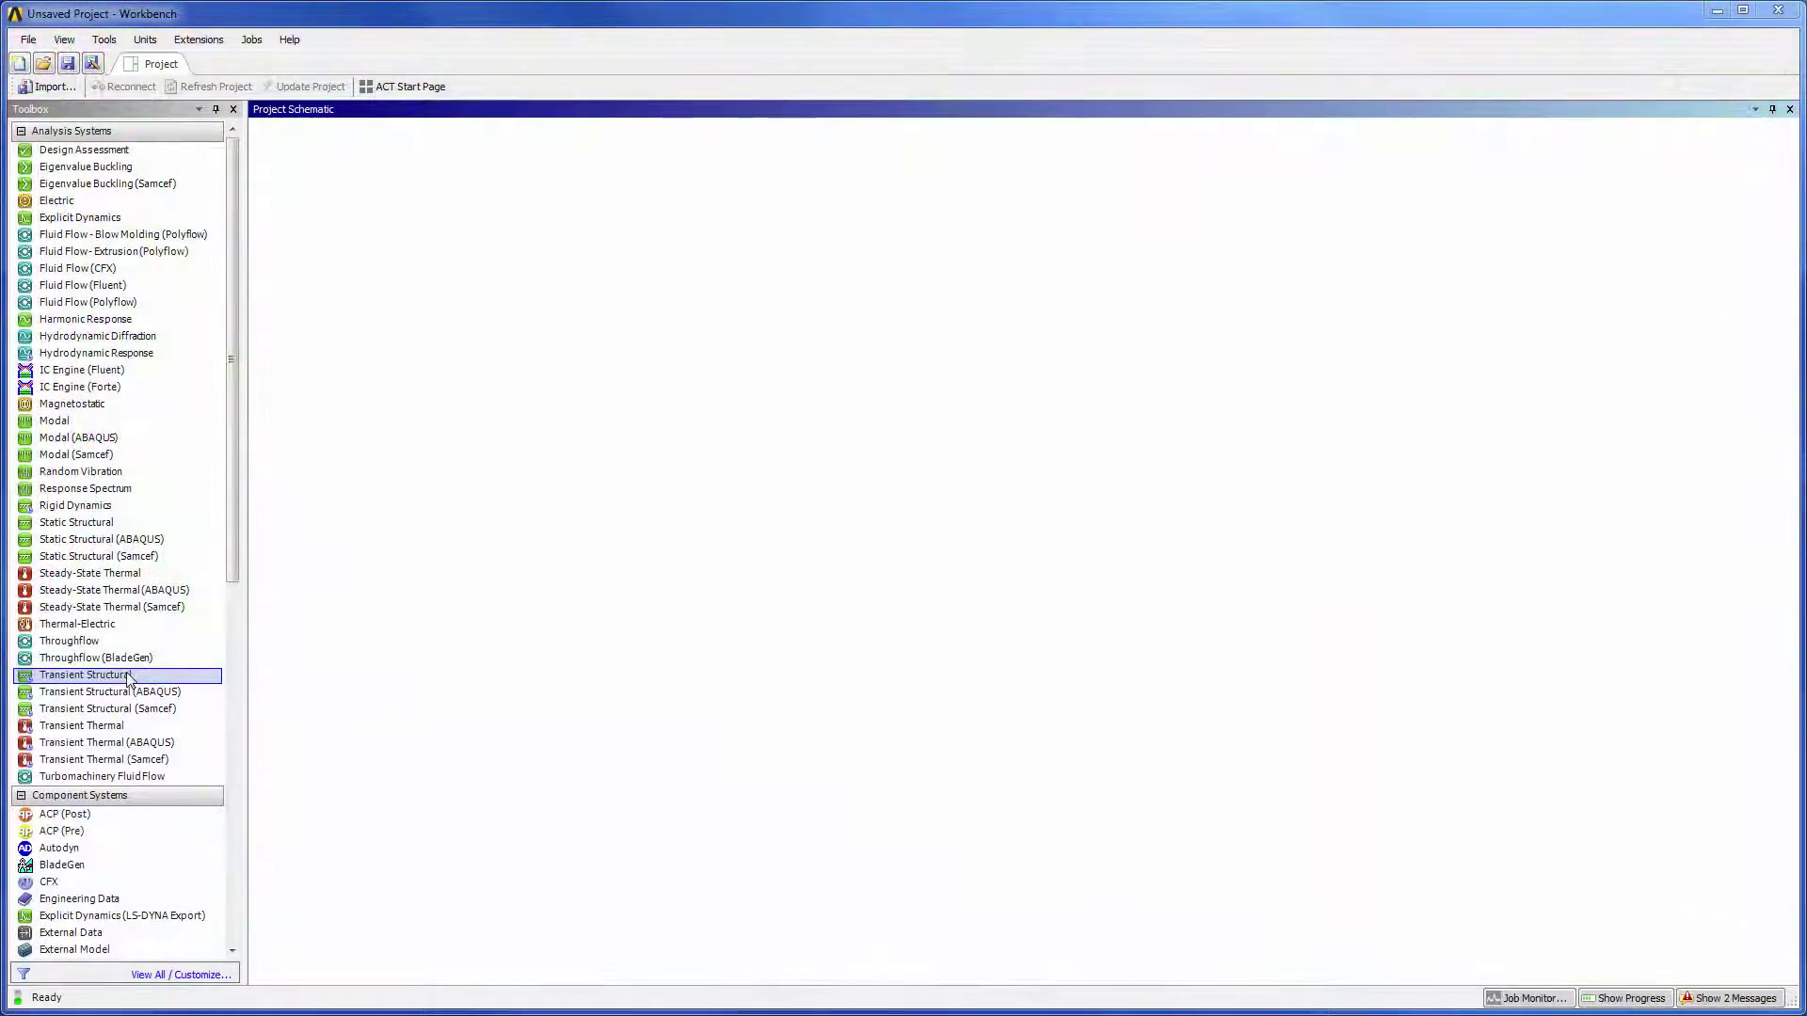
Add a standalone Transient Structural analysis system to the project schematic and name it Structural.
{"action": "left_click_drag", "start_coordinate": [129, 678], "coordinate": [370, 250]}
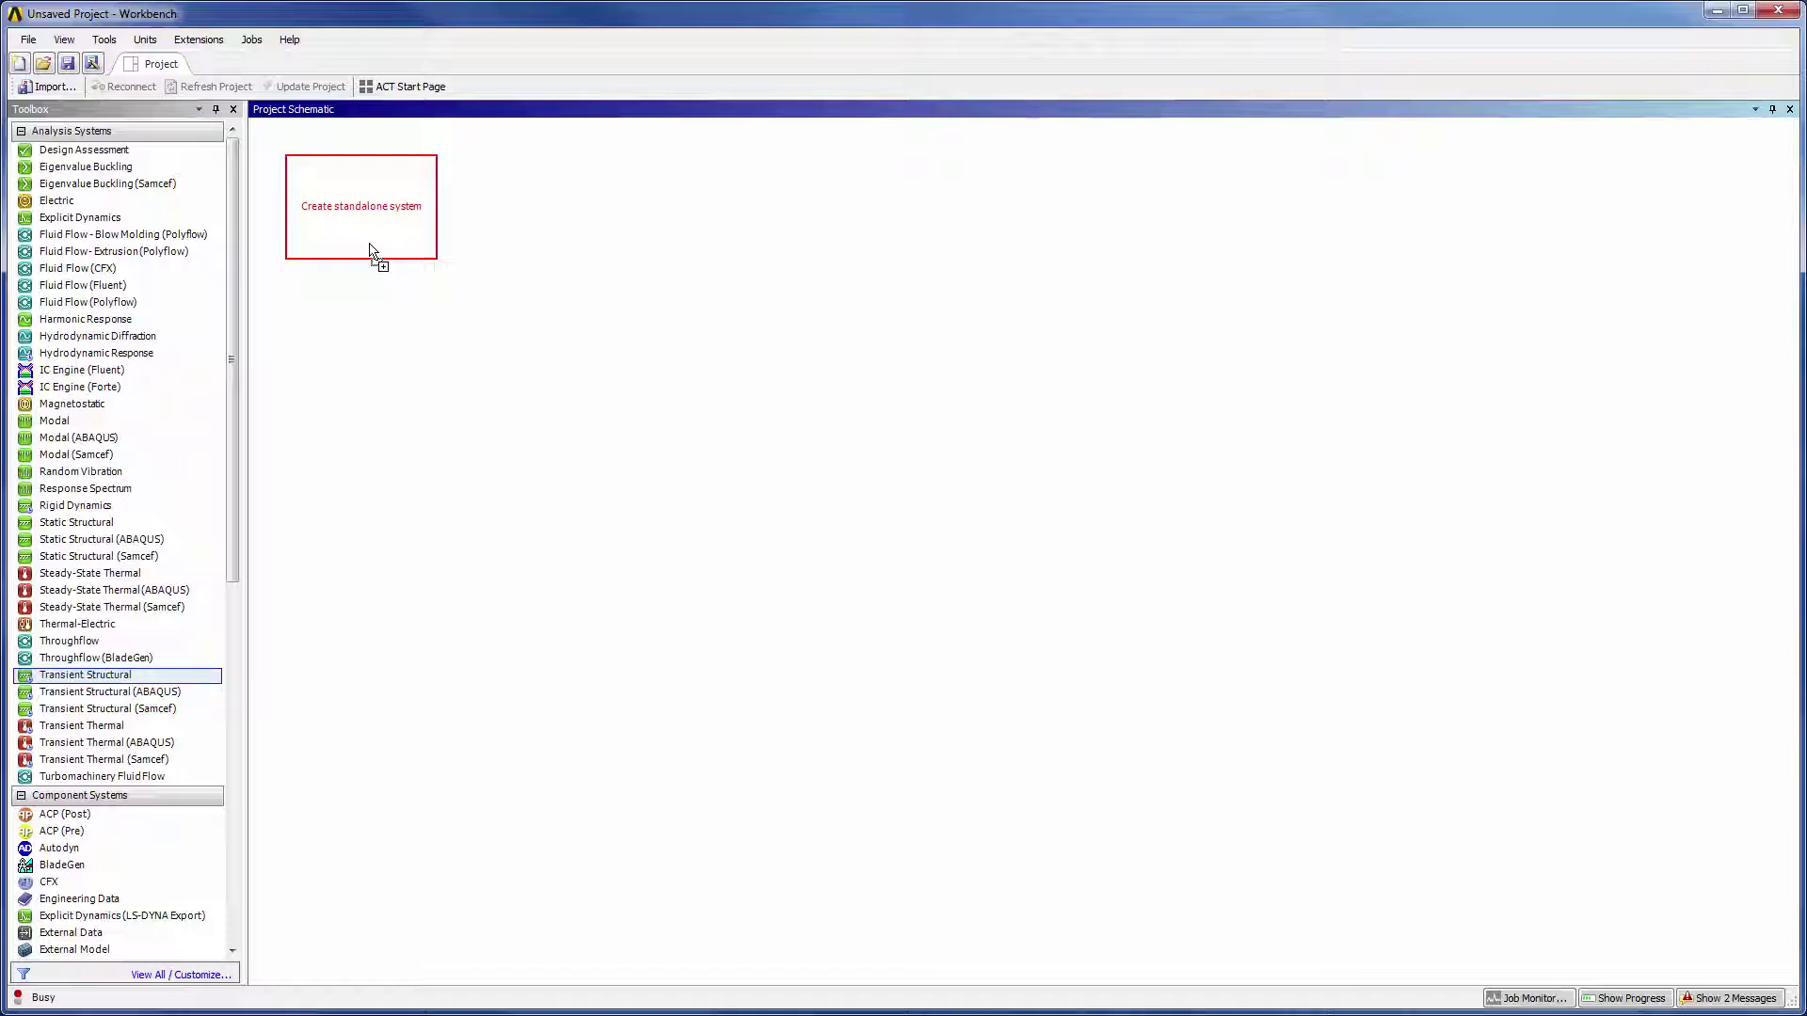
{"action": "left_click_drag", "start_coordinate": [370, 249], "coordinate": [369, 249]}
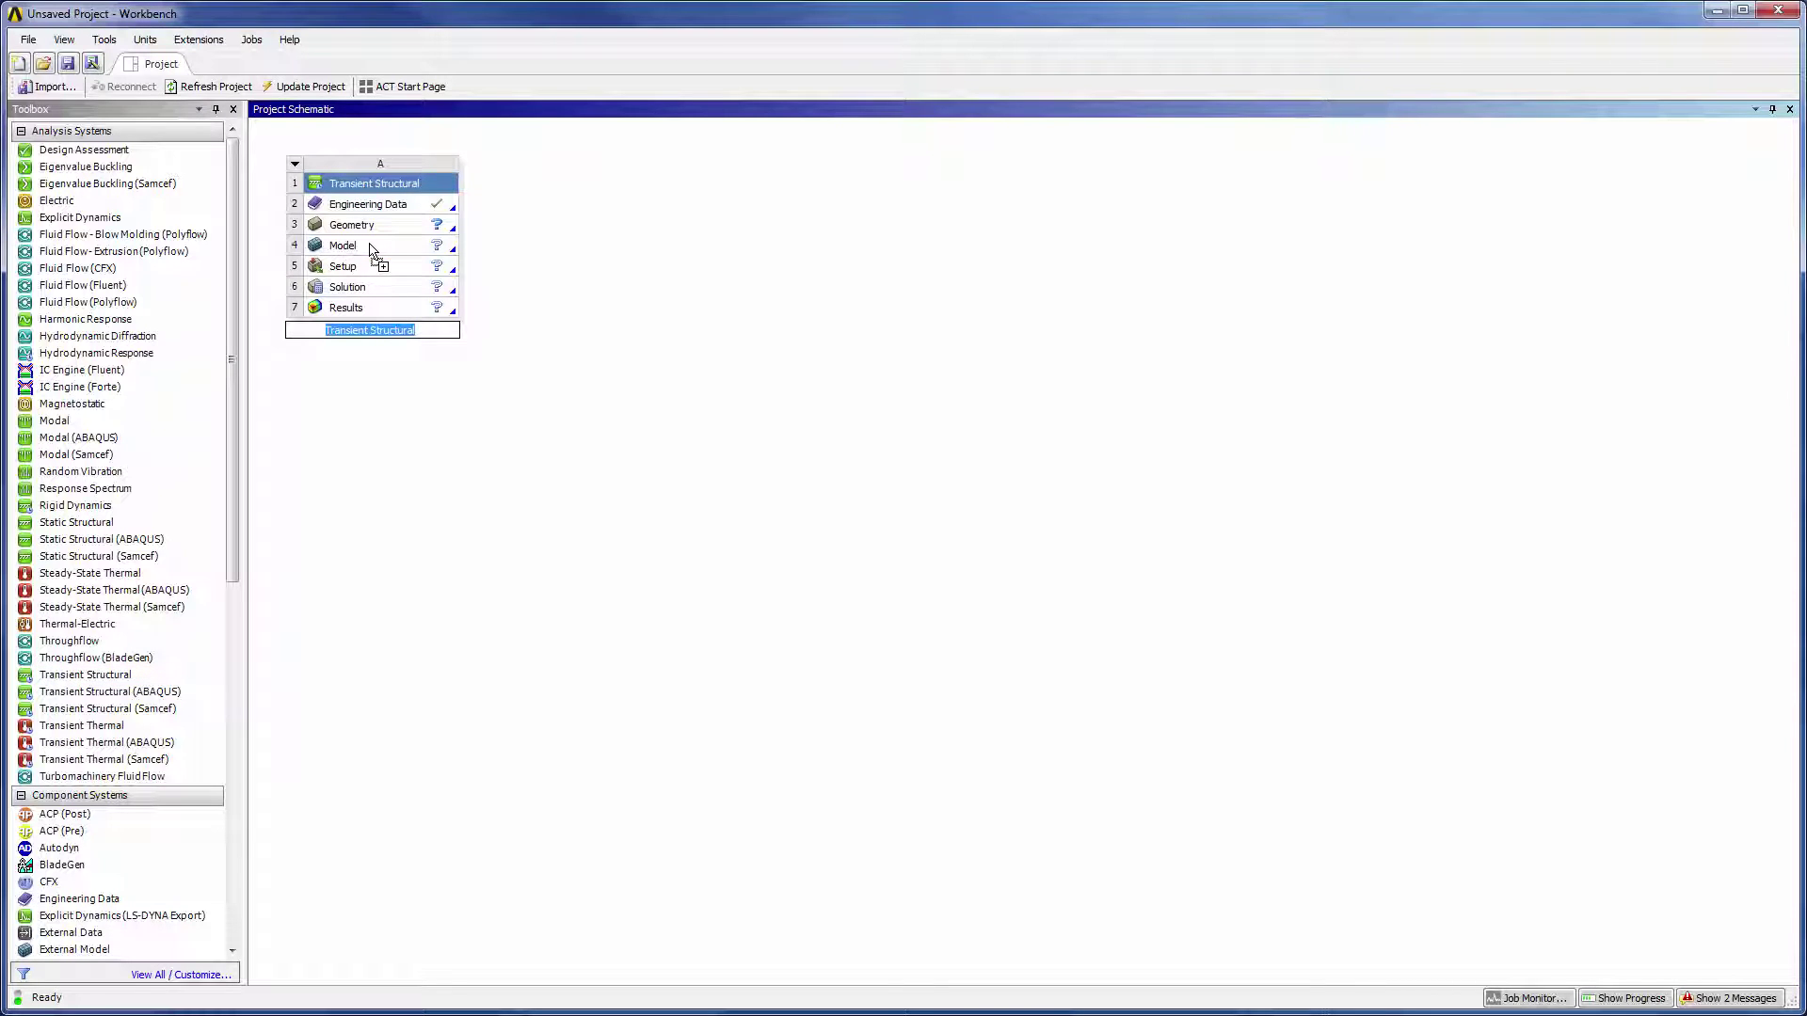
{"action": "type", "text": "Structural"}
Add a standalone Fluid Flow (Fluent) system beside the structural one and name it Fluid.
{"action": "left_click_drag", "start_coordinate": [102, 286], "coordinate": [632, 247]}
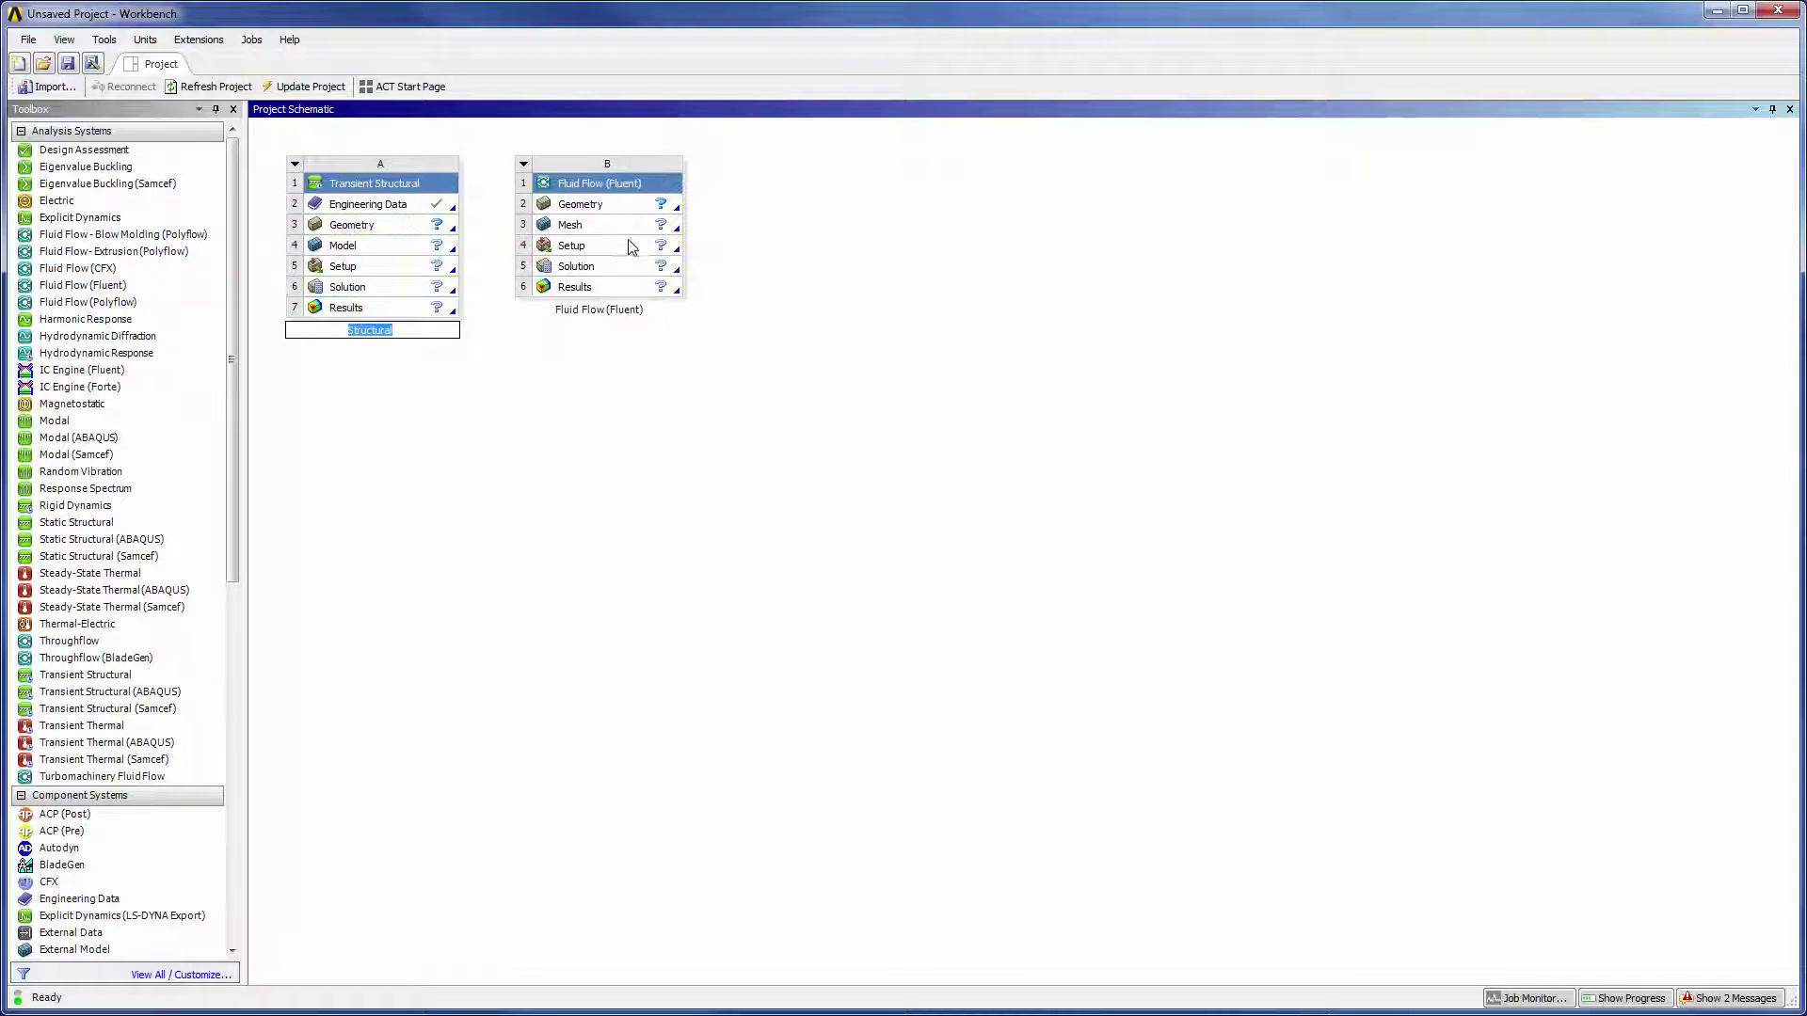
{"action": "left_click", "coordinate": [629, 322]}
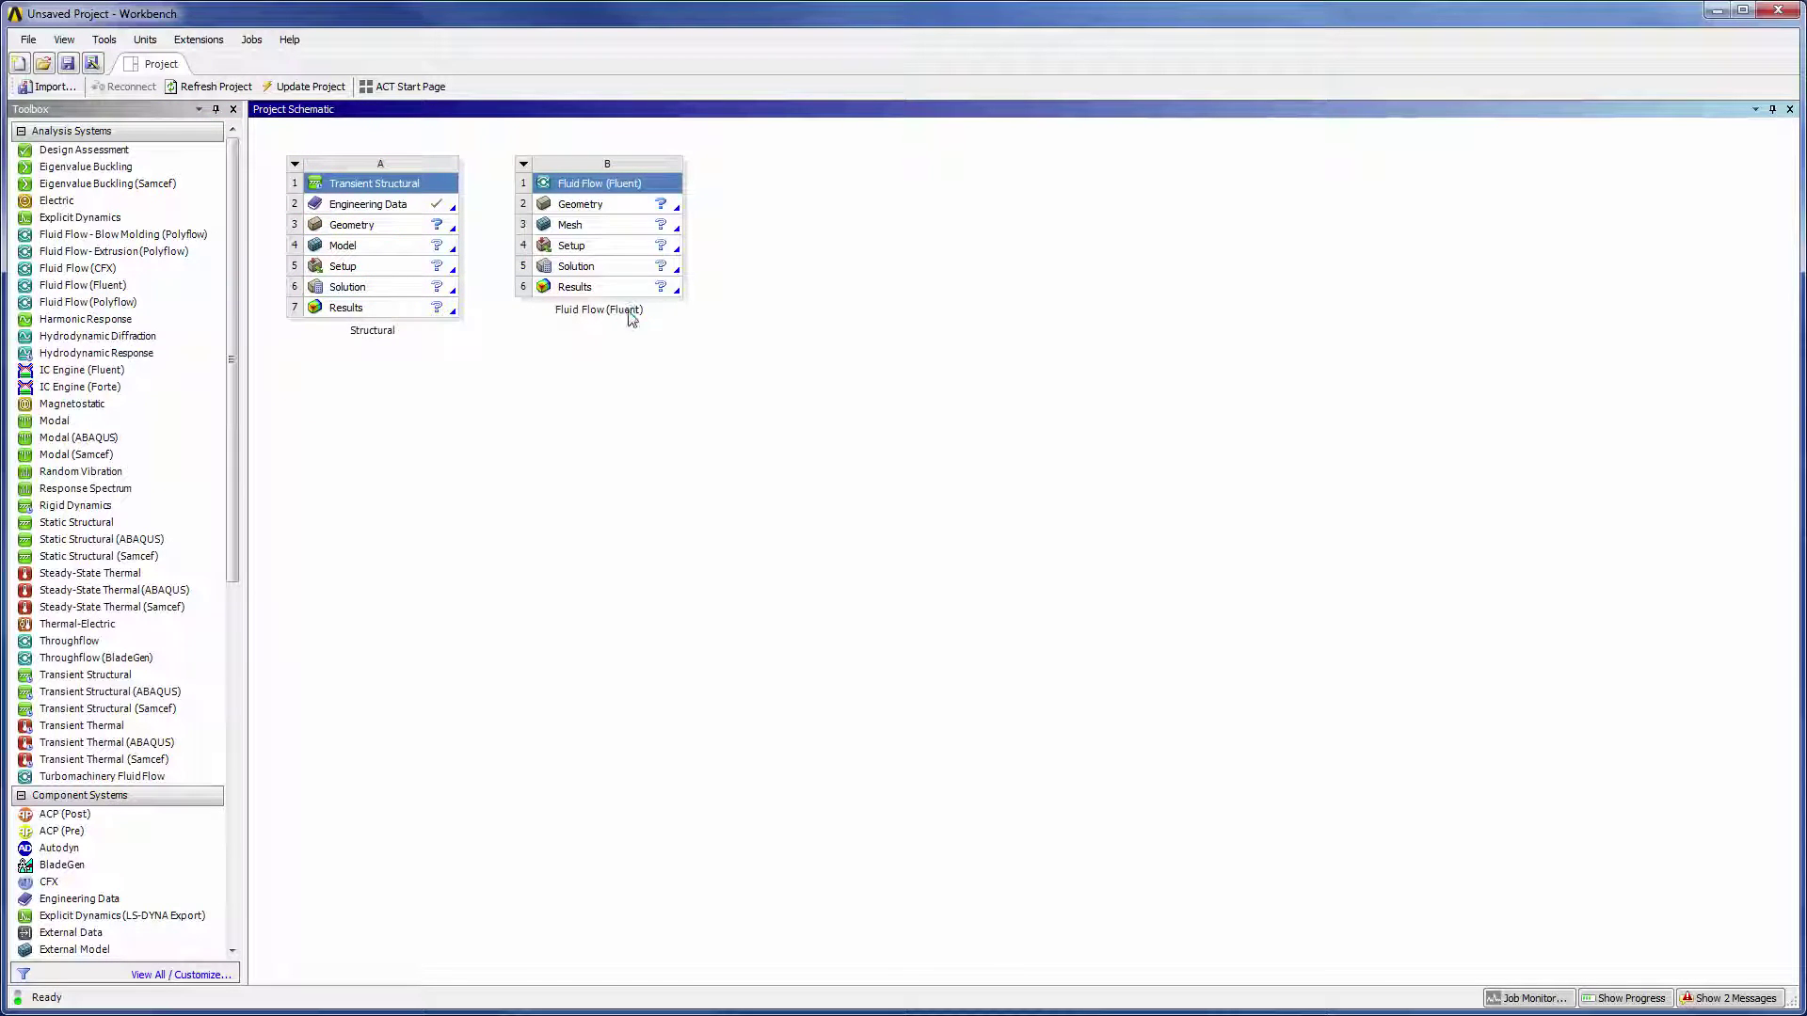
{"action": "double_click", "coordinate": [631, 316]}
{"action": "type", "text": "Fluid"}
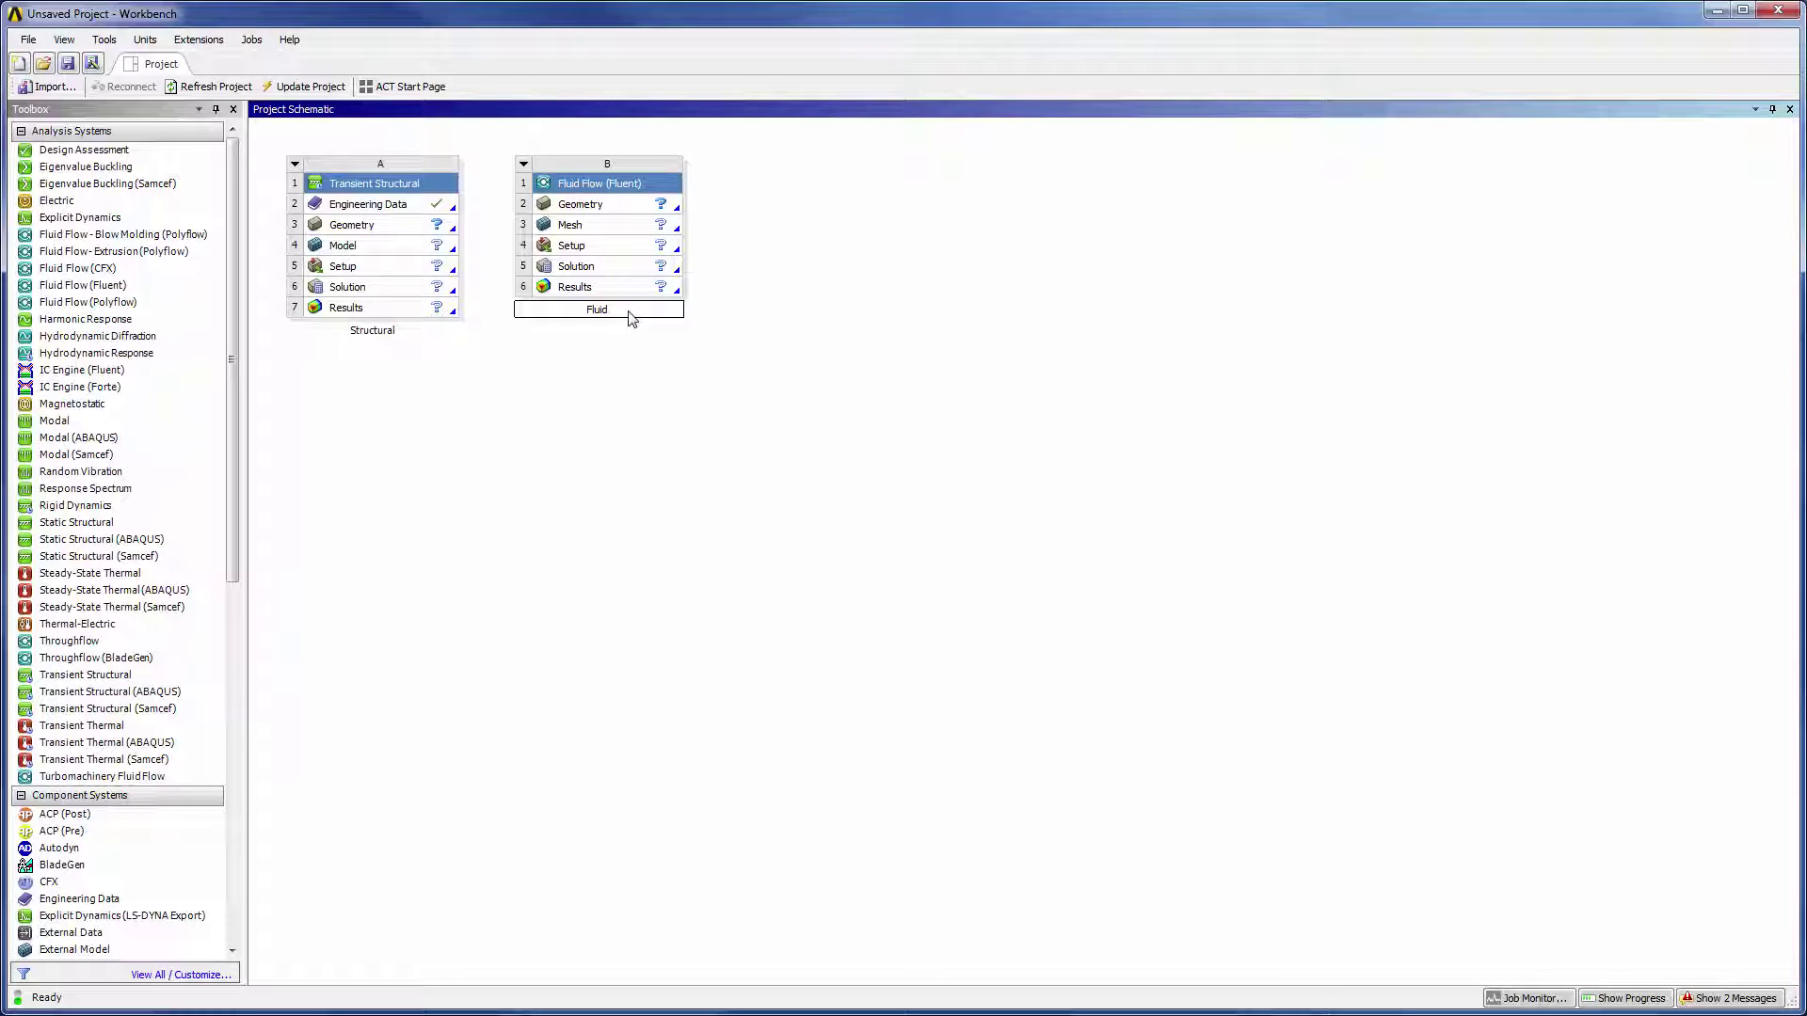
{"action": "key", "text": "Return"}
Add a System Coupling component, then link the structural geometry to the fluid geometry and both Setup cells to the coupling Setup.
{"action": "left_click_drag", "start_coordinate": [228, 395], "coordinate": [235, 681]}
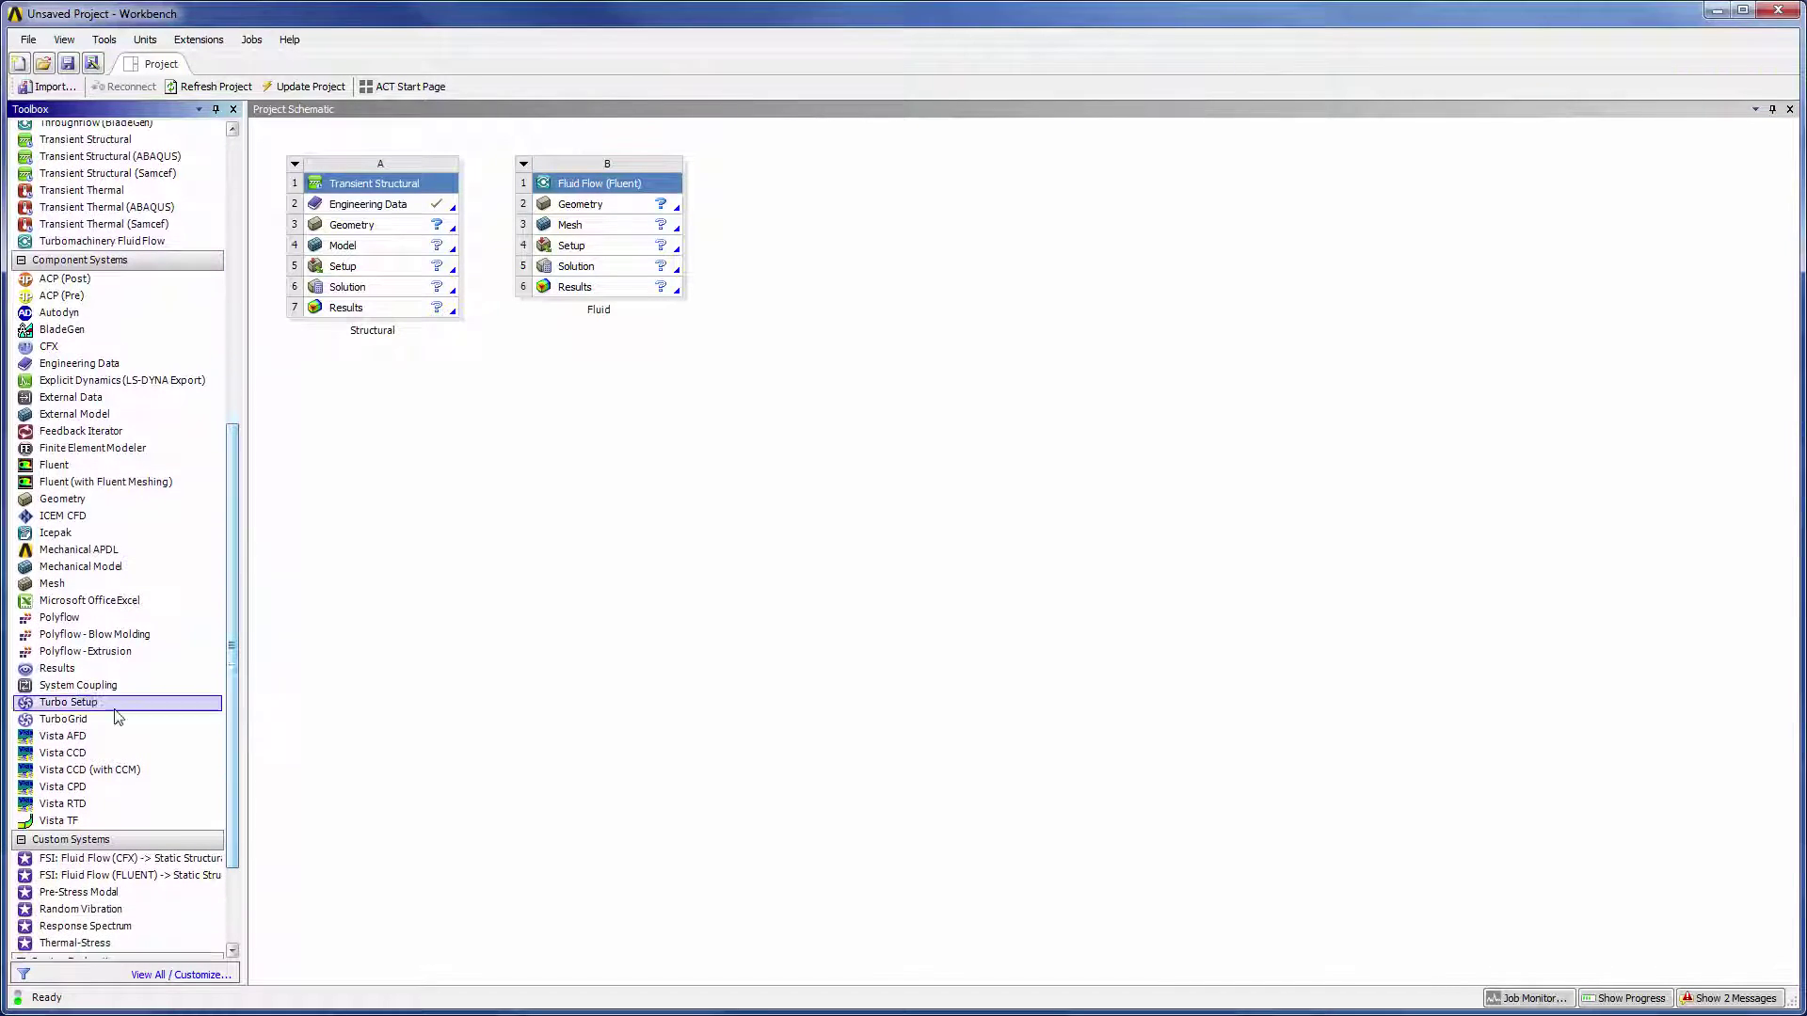
{"action": "left_click_drag", "start_coordinate": [99, 686], "coordinate": [842, 238]}
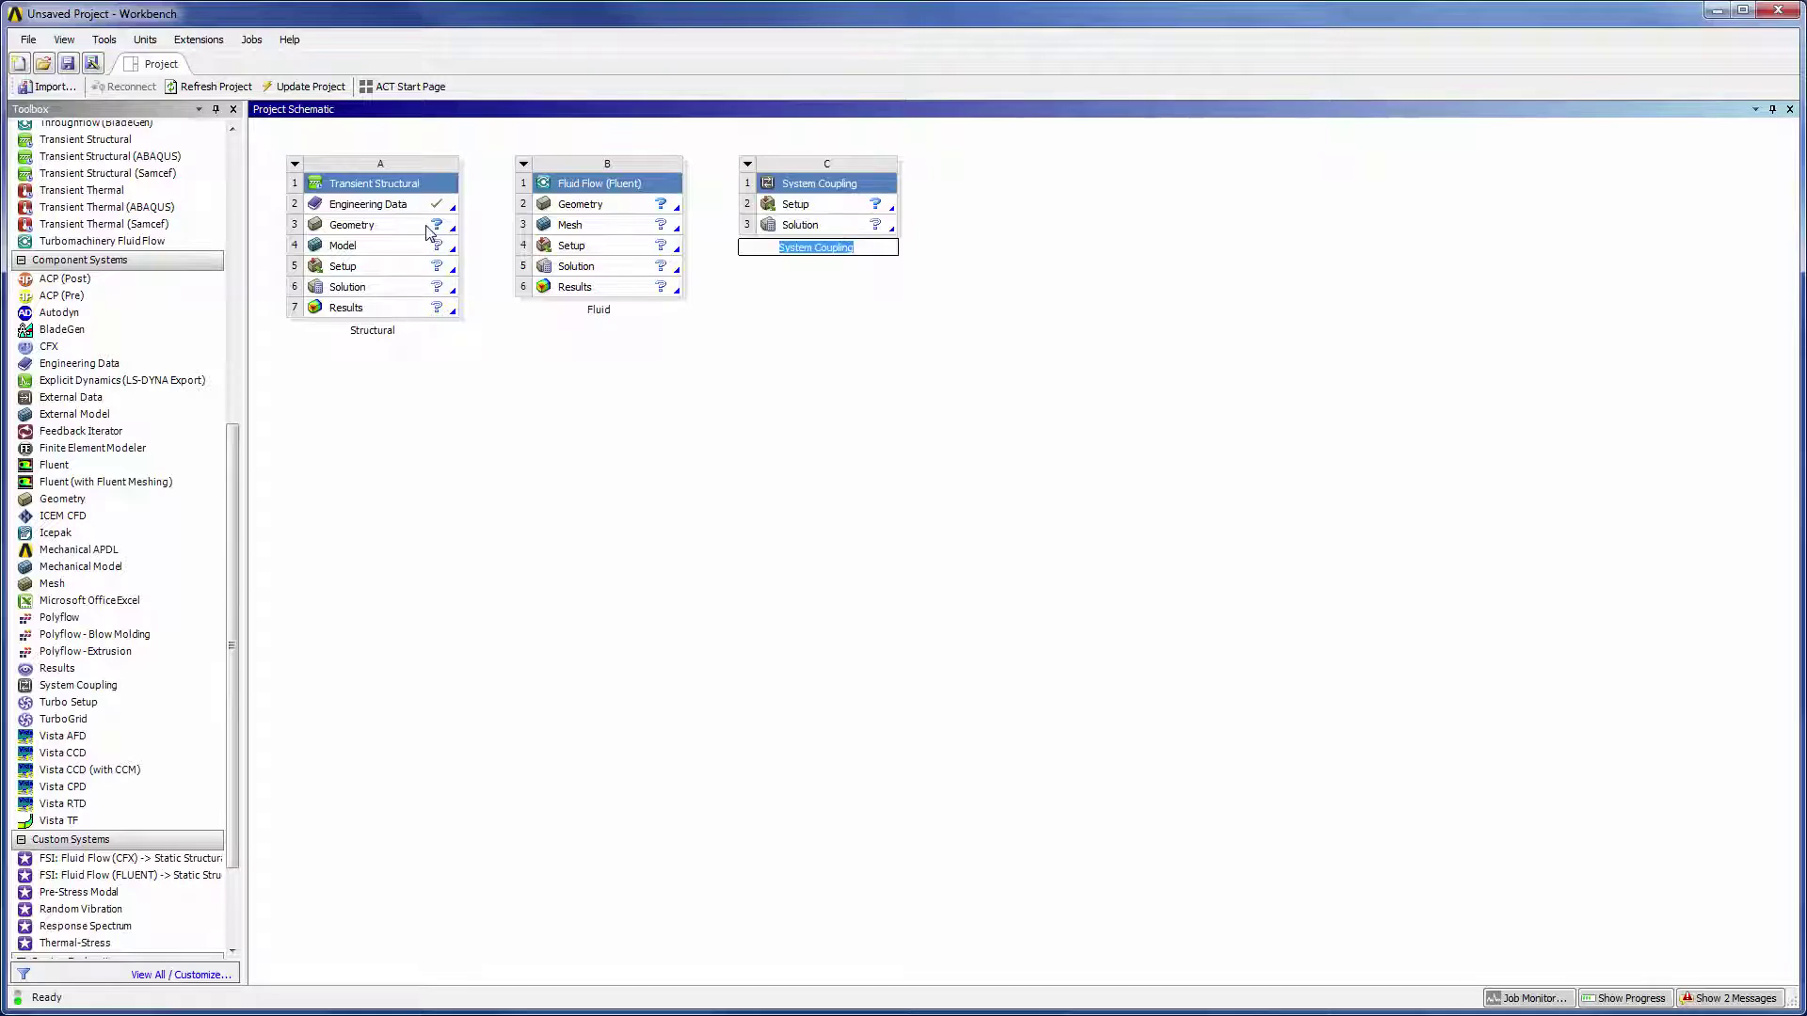
{"action": "left_click_drag", "start_coordinate": [433, 226], "coordinate": [558, 213]}
{"action": "left_click_drag", "start_coordinate": [424, 269], "coordinate": [795, 207]}
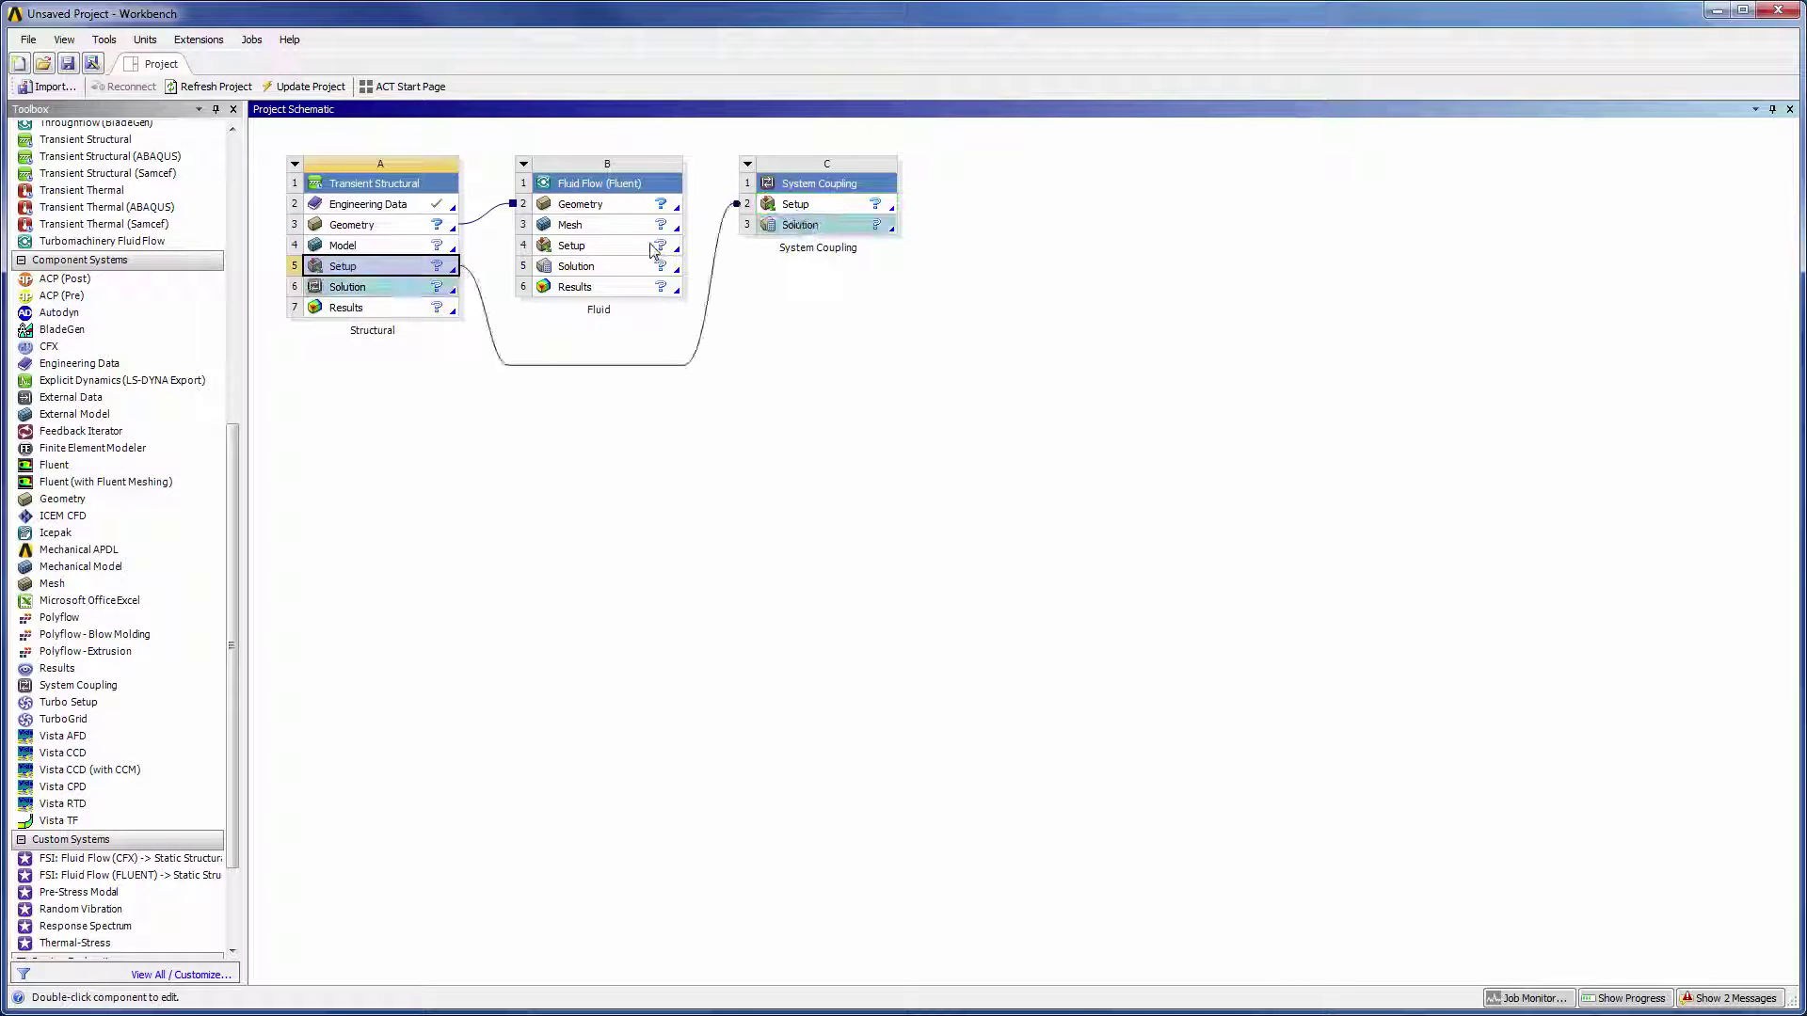
{"action": "left_click_drag", "start_coordinate": [659, 247], "coordinate": [793, 217]}
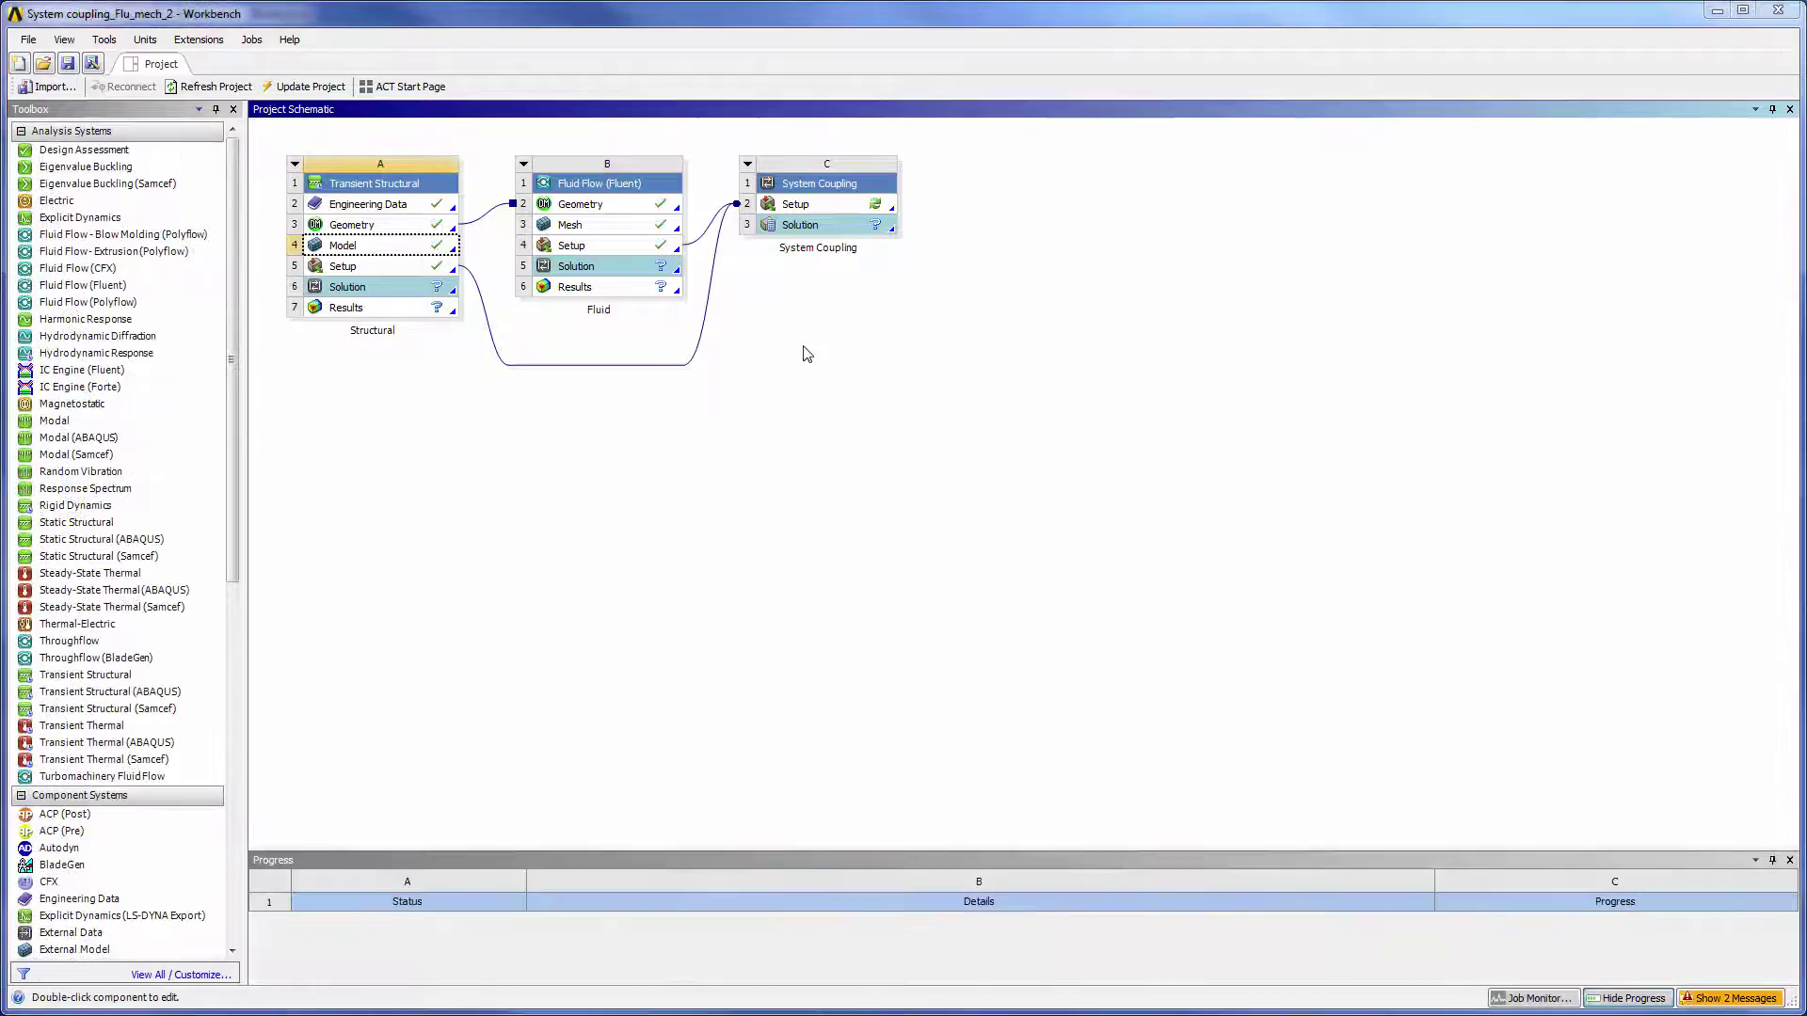
Examine the solid body and the multi-body fluid part of the structural geometry in DesignModeler, and close it.
{"action": "double_click", "coordinate": [407, 233]}
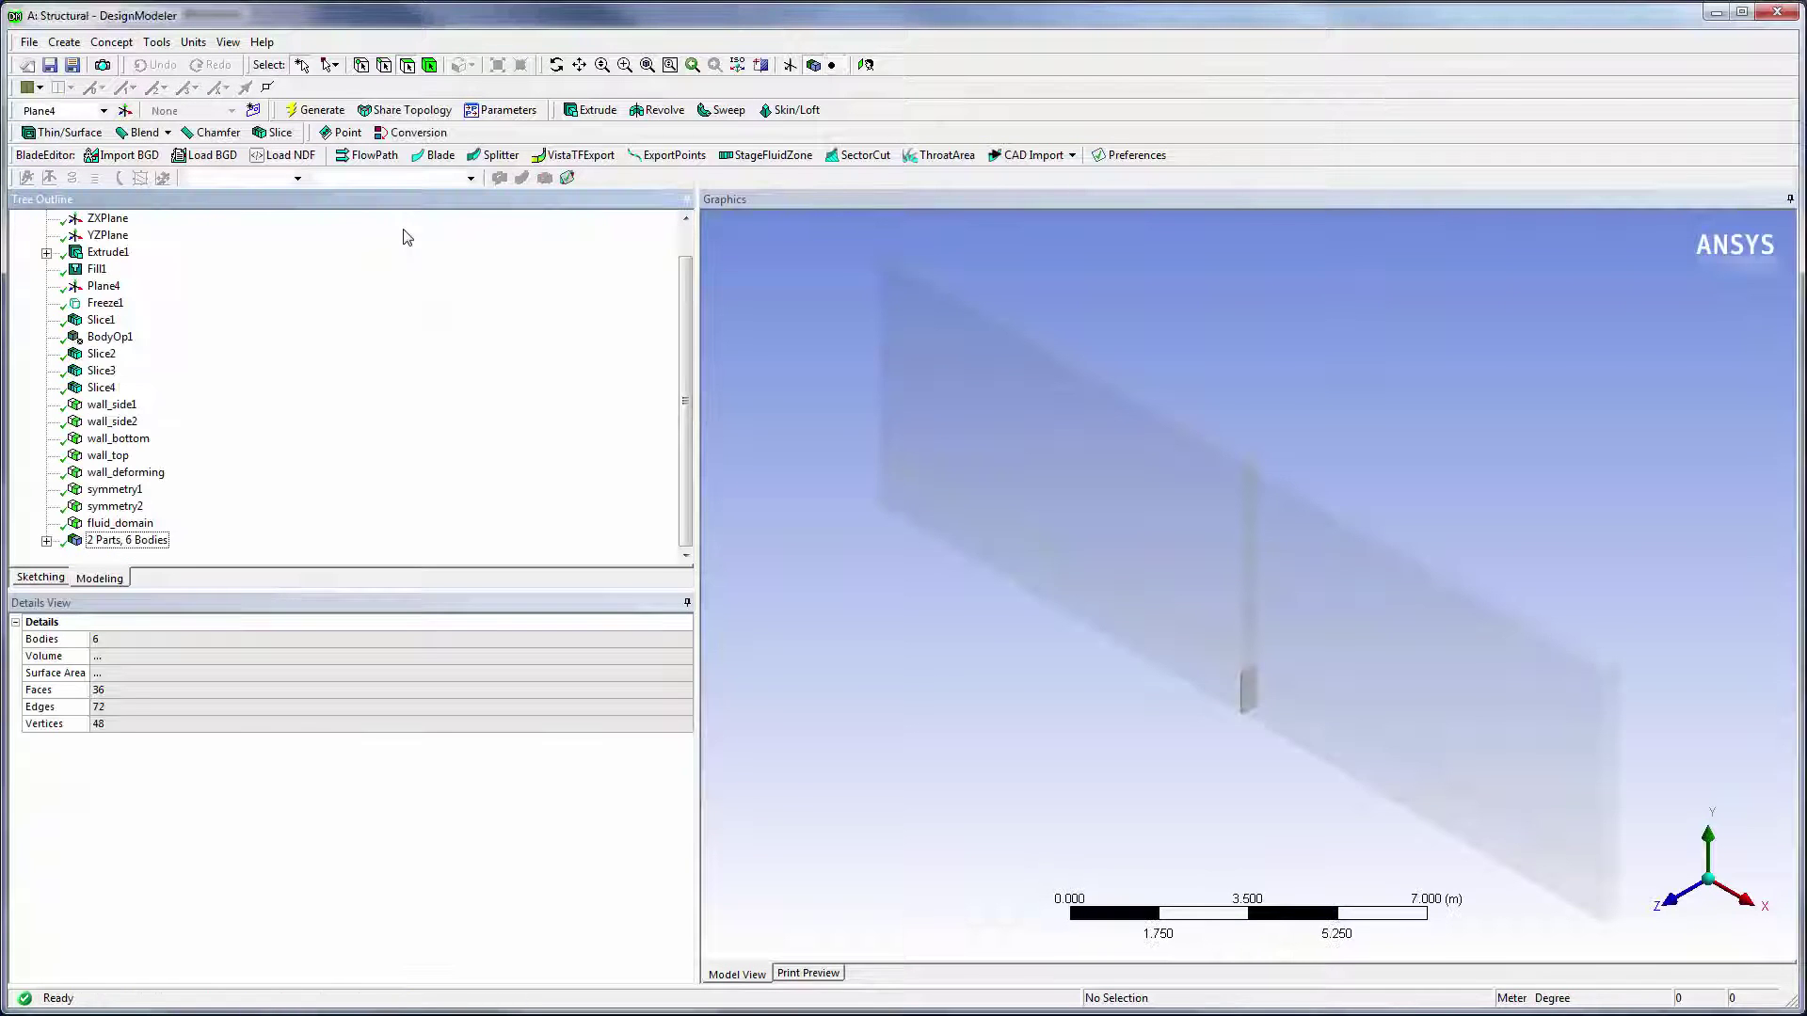
{"action": "left_click", "coordinate": [46, 541]}
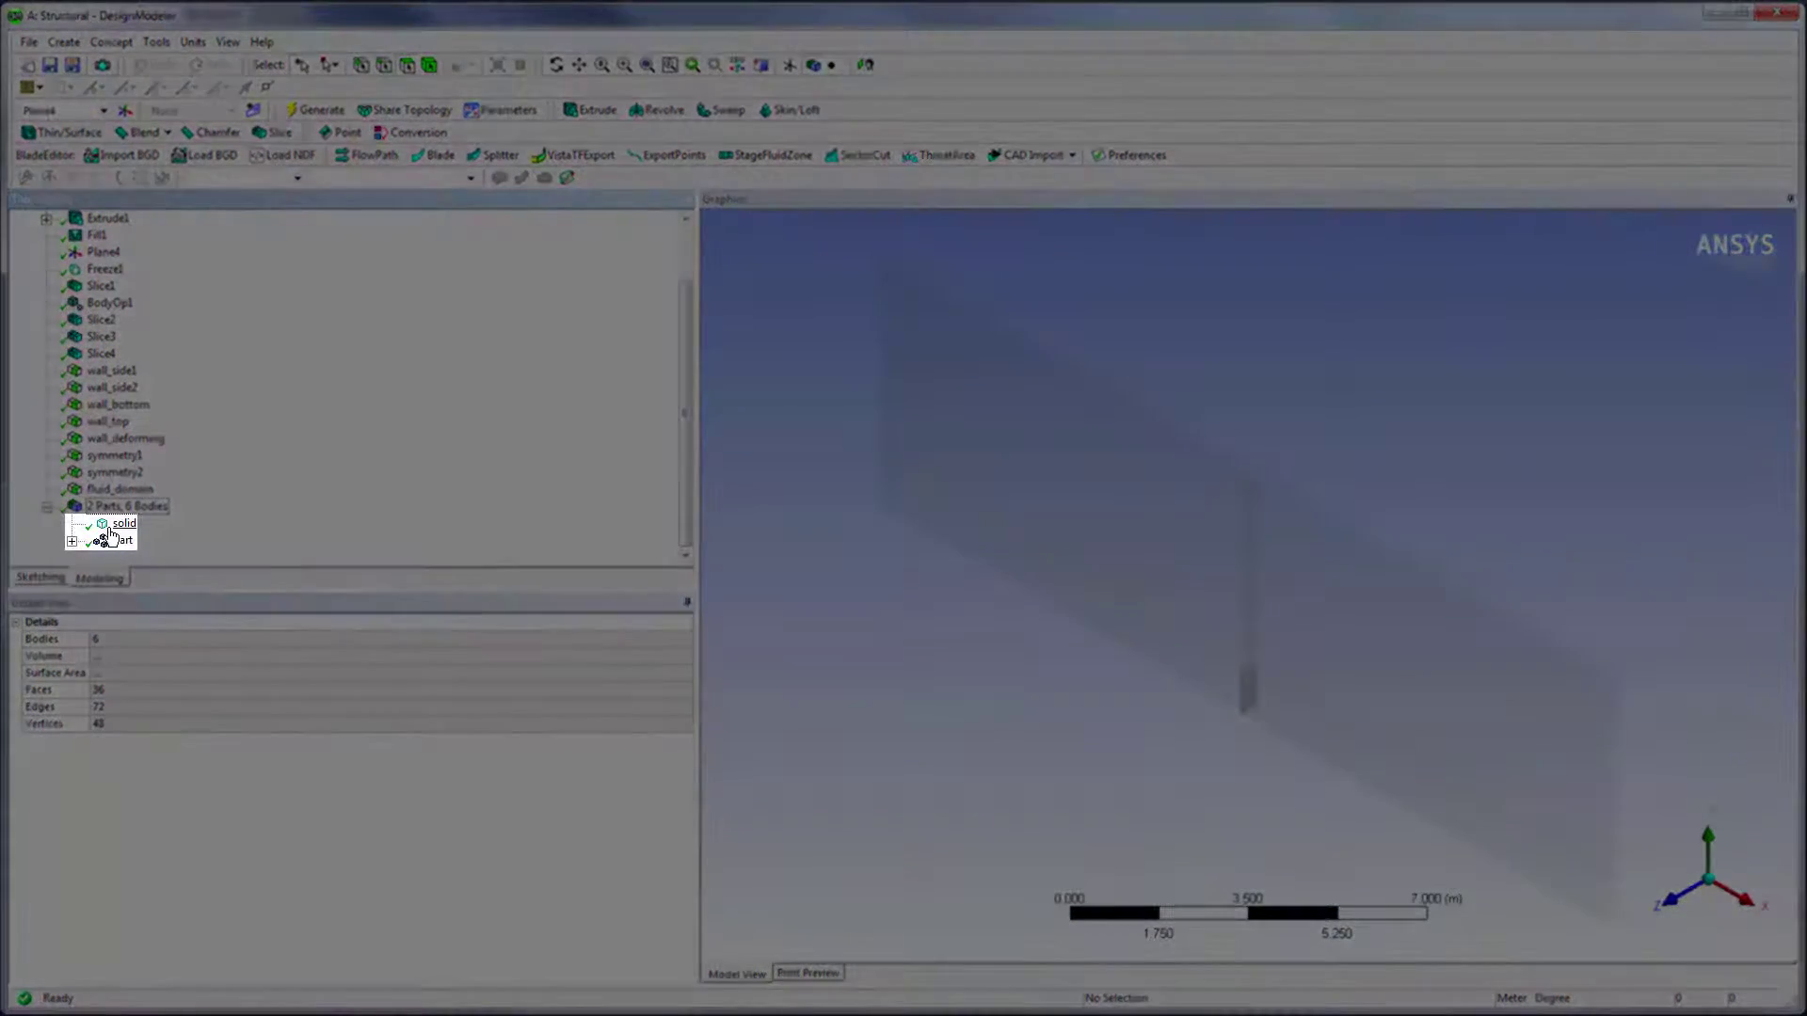
{"action": "left_click", "coordinate": [111, 529]}
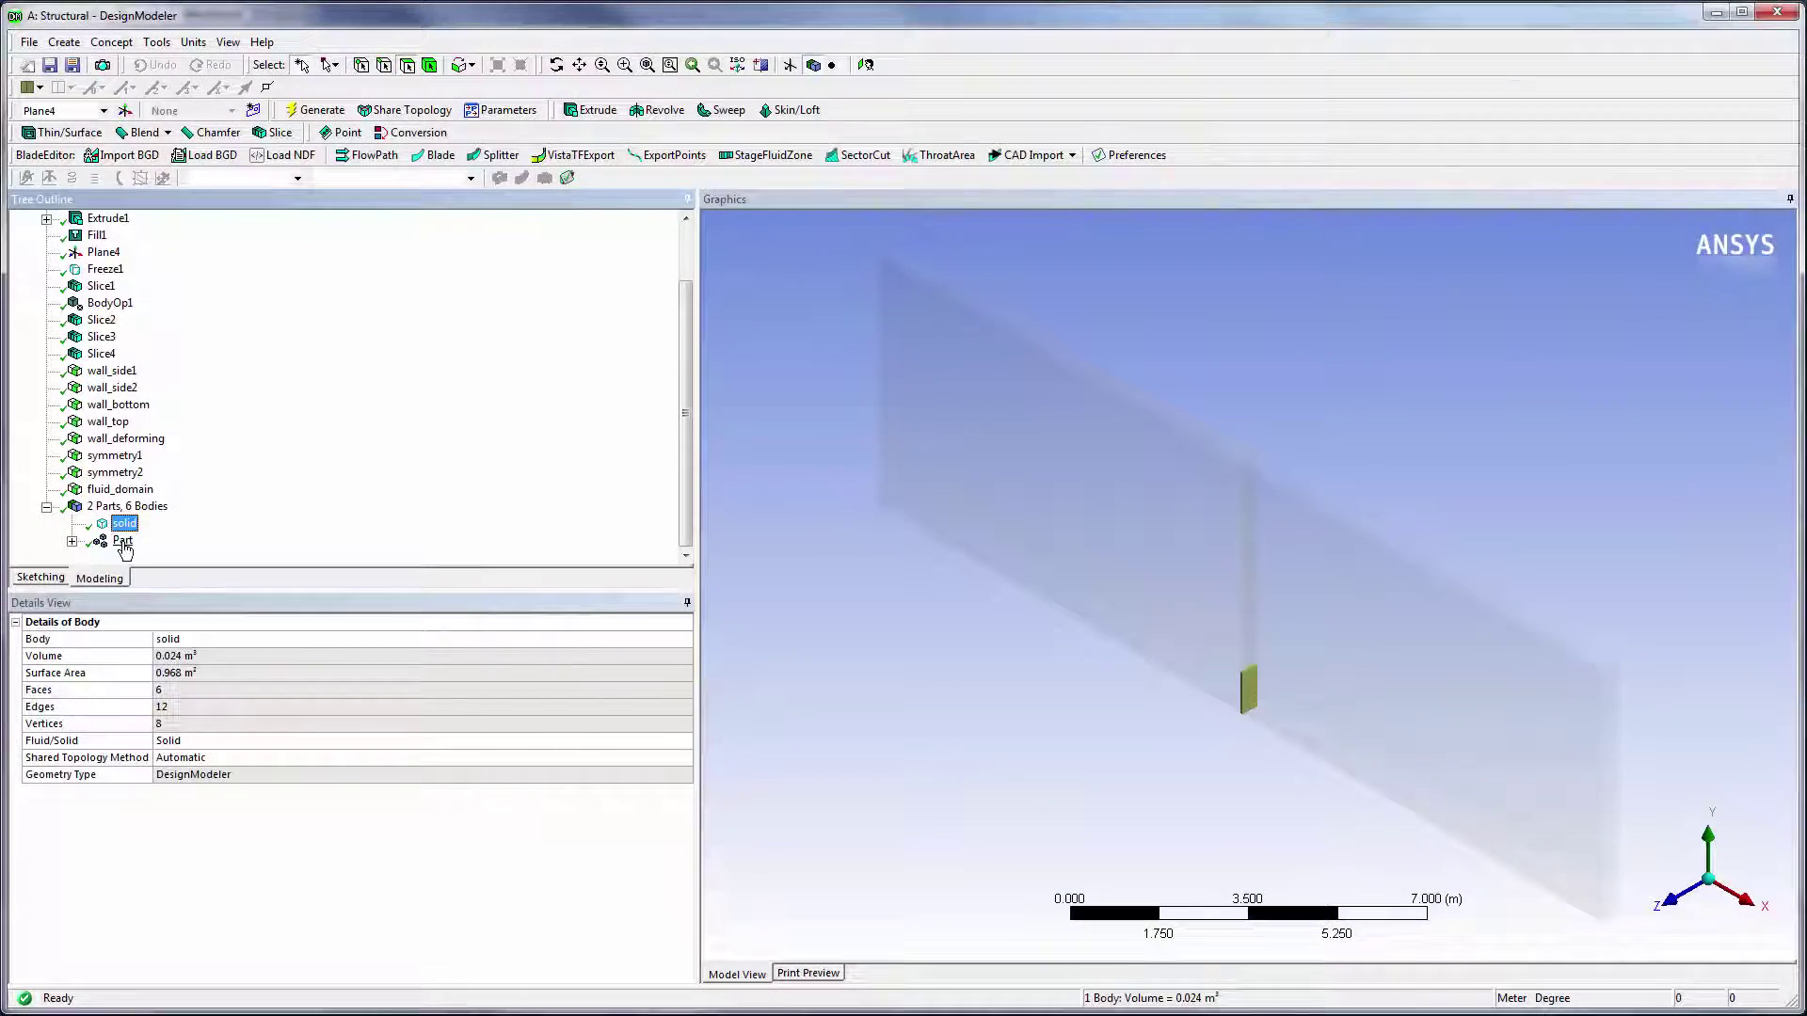
{"action": "left_click", "coordinate": [123, 542]}
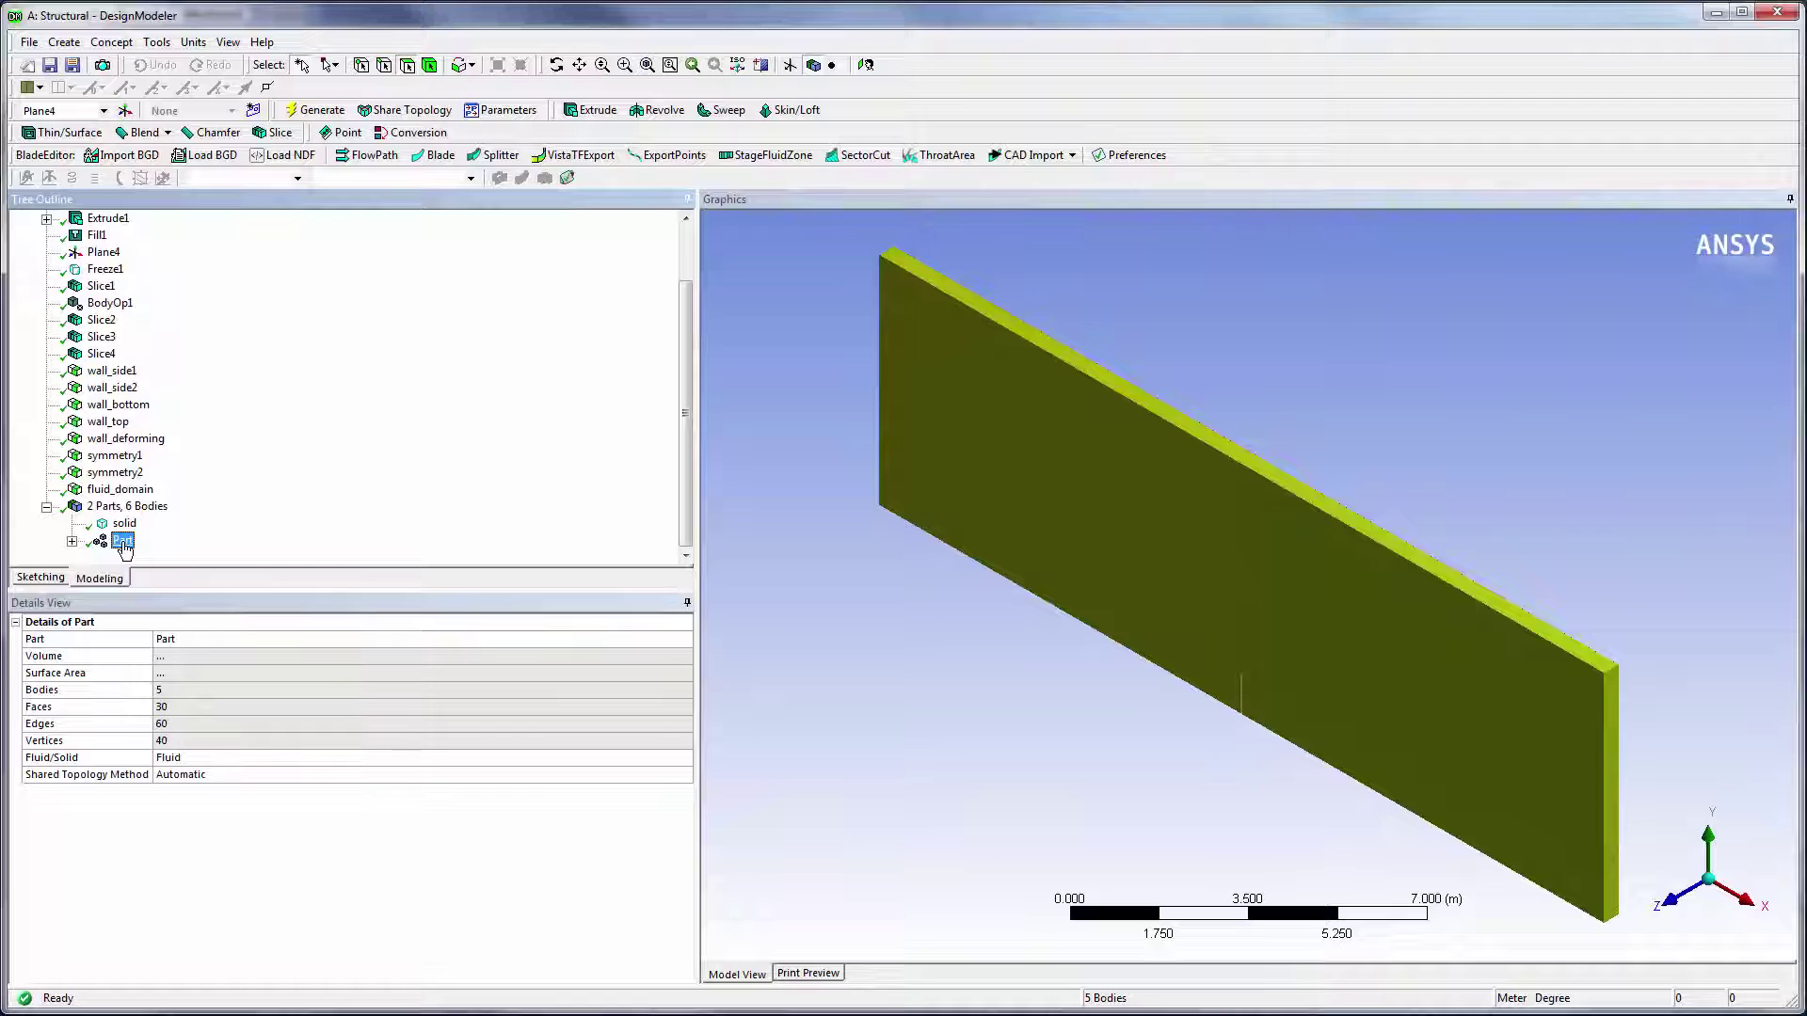
{"action": "left_click", "coordinate": [46, 507]}
{"action": "left_click", "coordinate": [31, 42]}
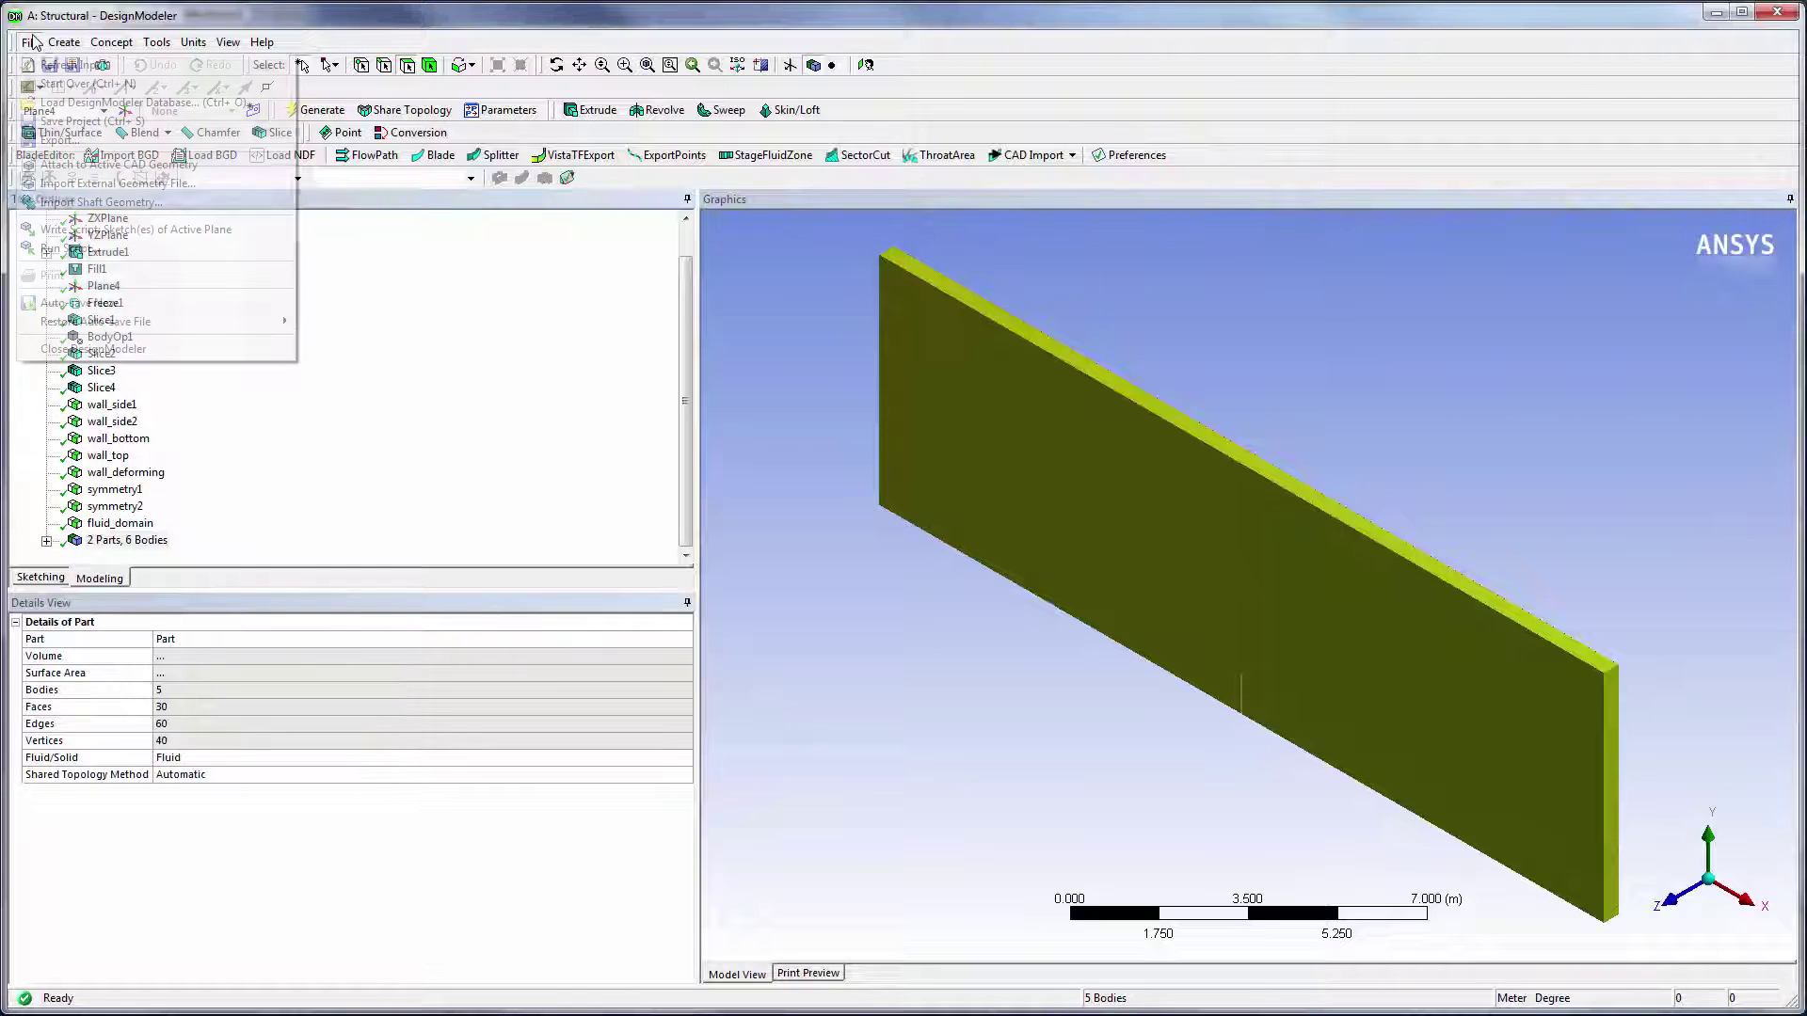
{"action": "left_click", "coordinate": [93, 348]}
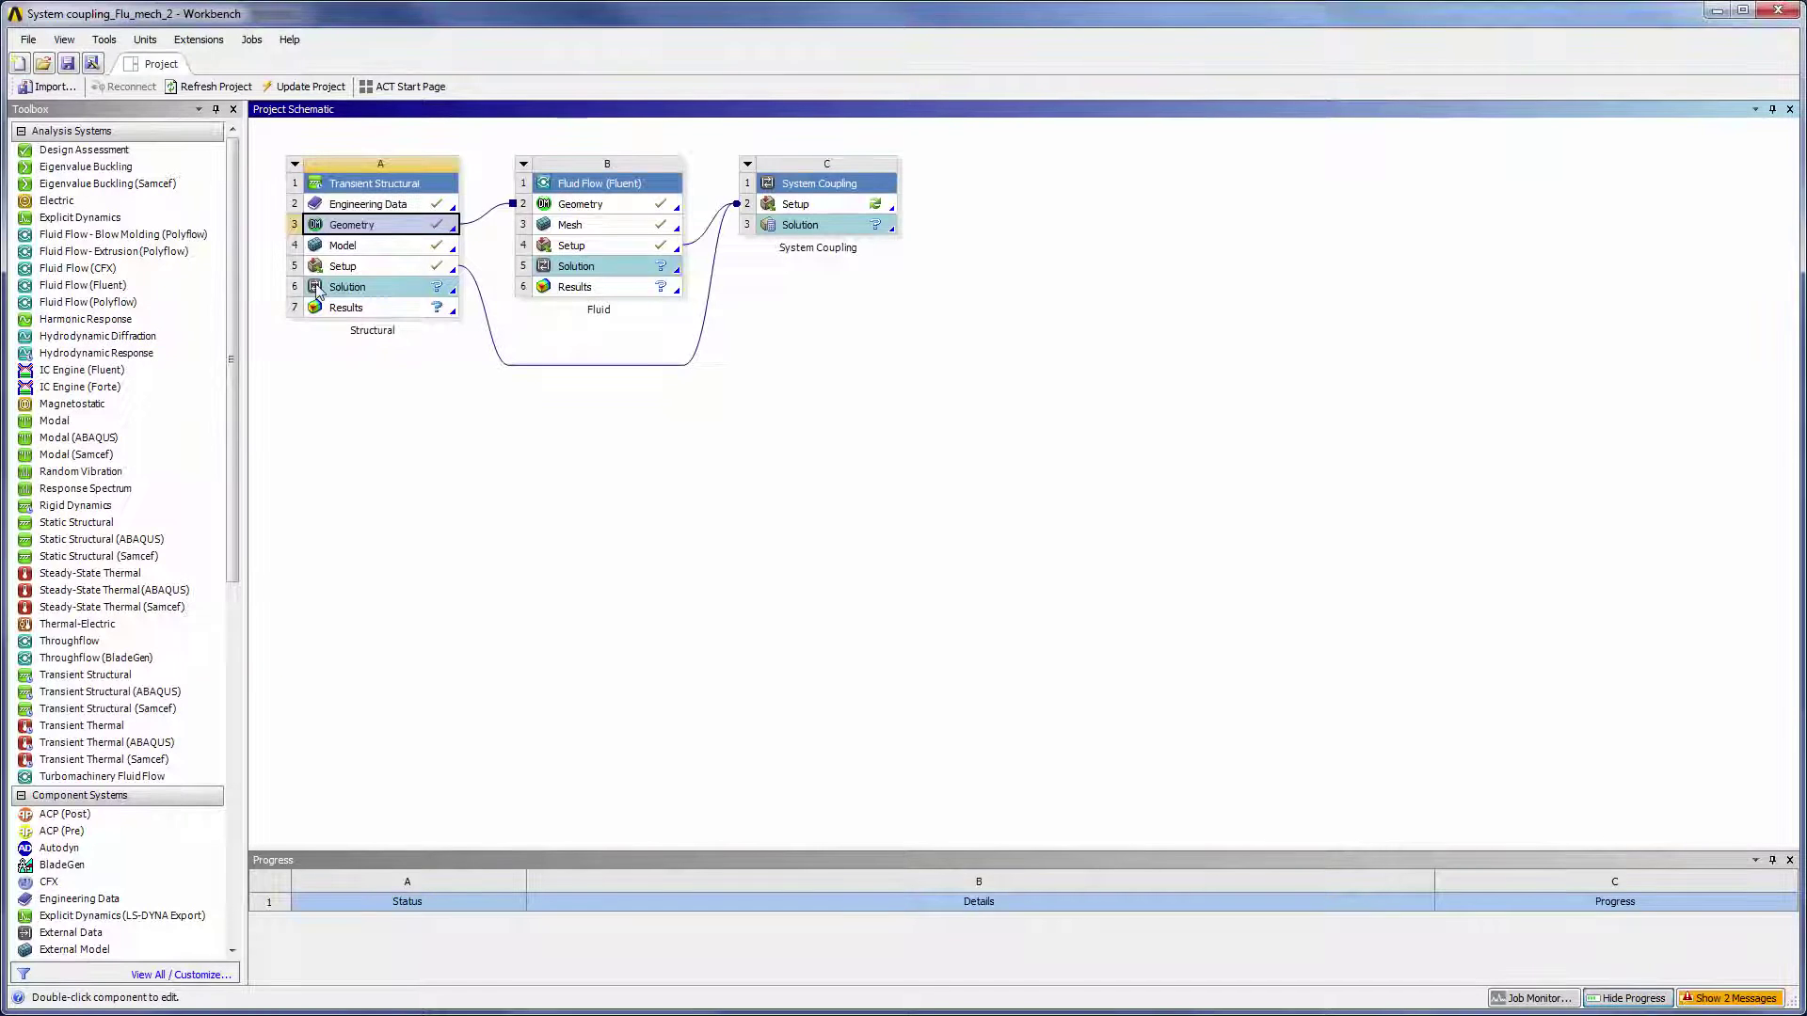
Open the structural Setup in Mechanical and set the number of substeps to 1 in the transient analysis settings.
{"action": "double_click", "coordinate": [367, 265]}
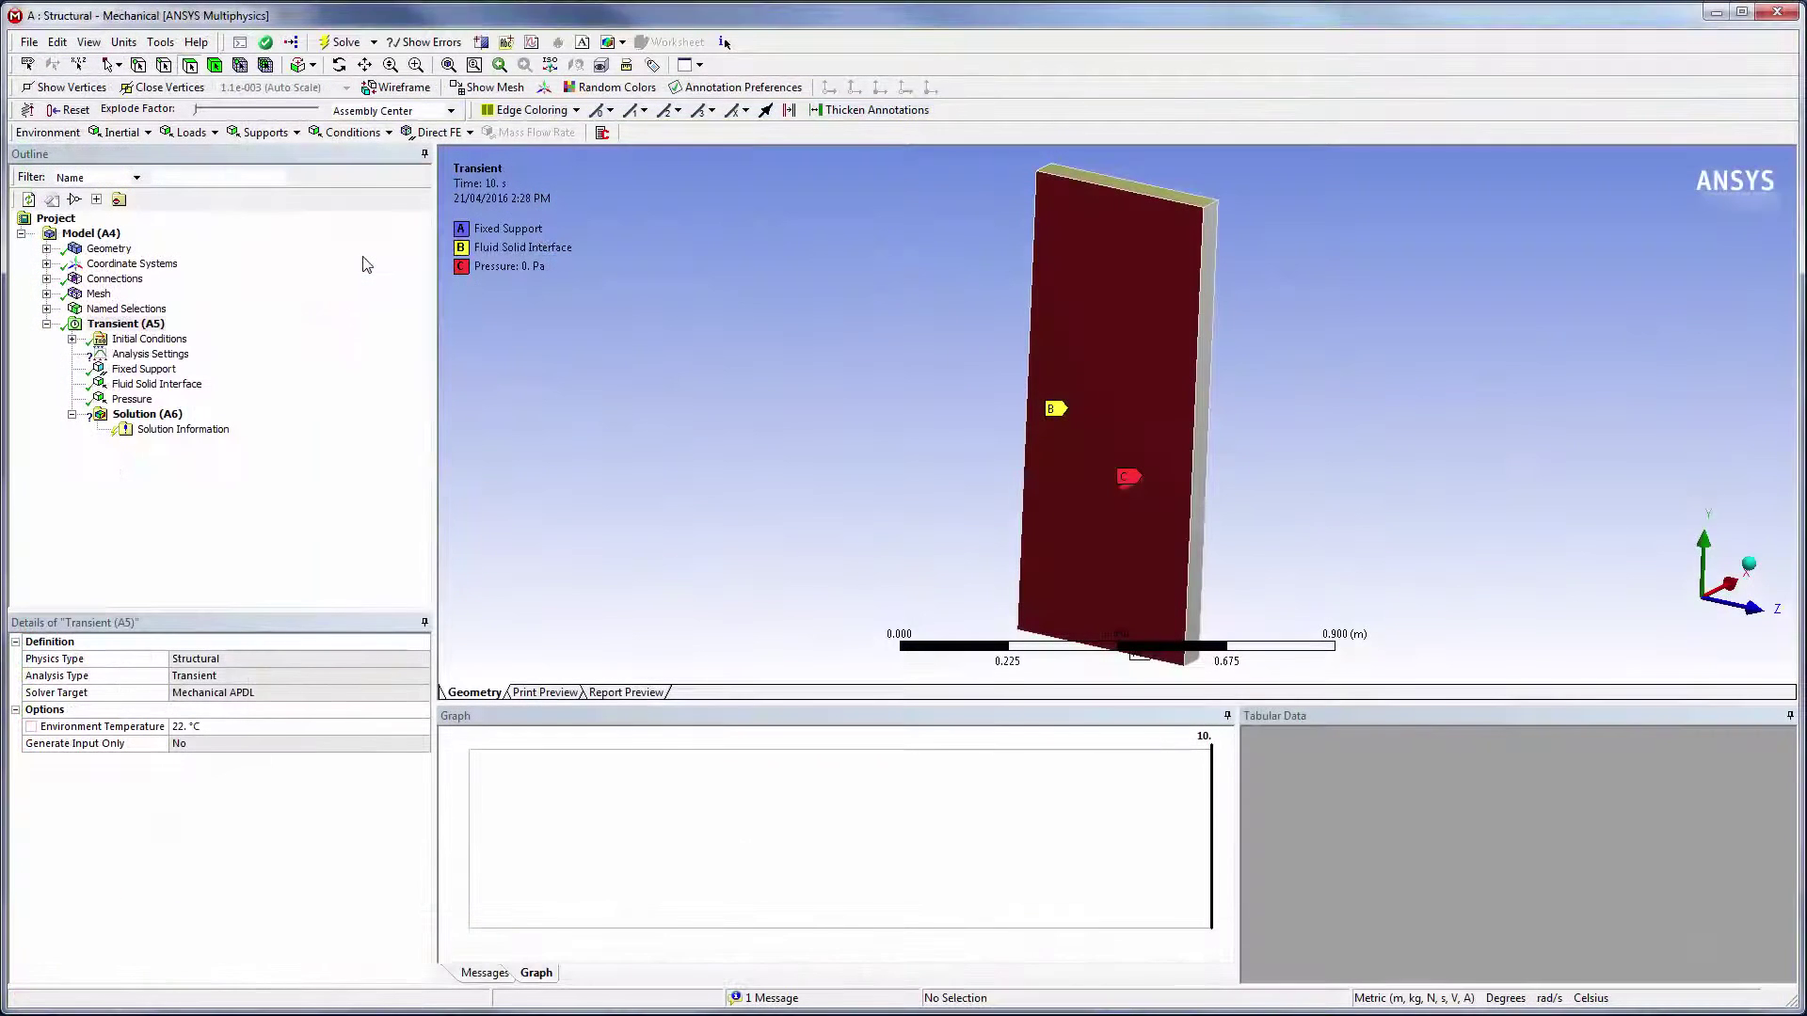
{"action": "left_click", "coordinate": [179, 356]}
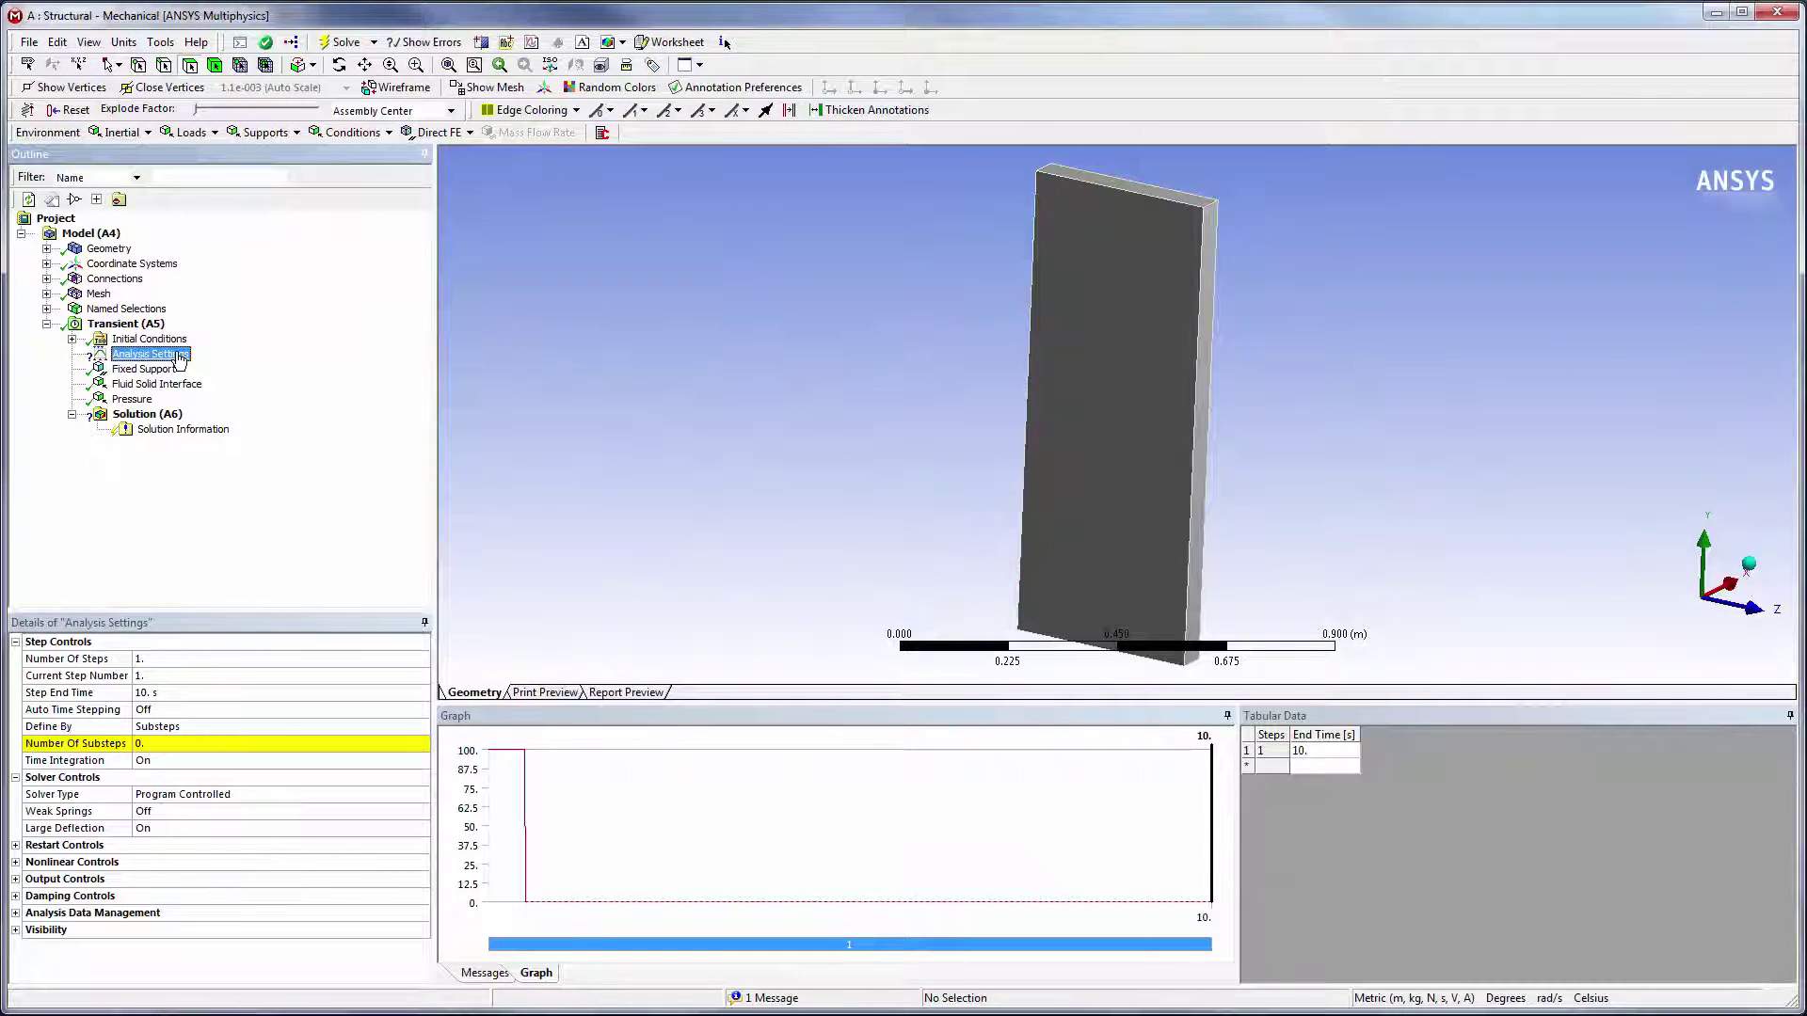
{"action": "left_click", "coordinate": [94, 695]}
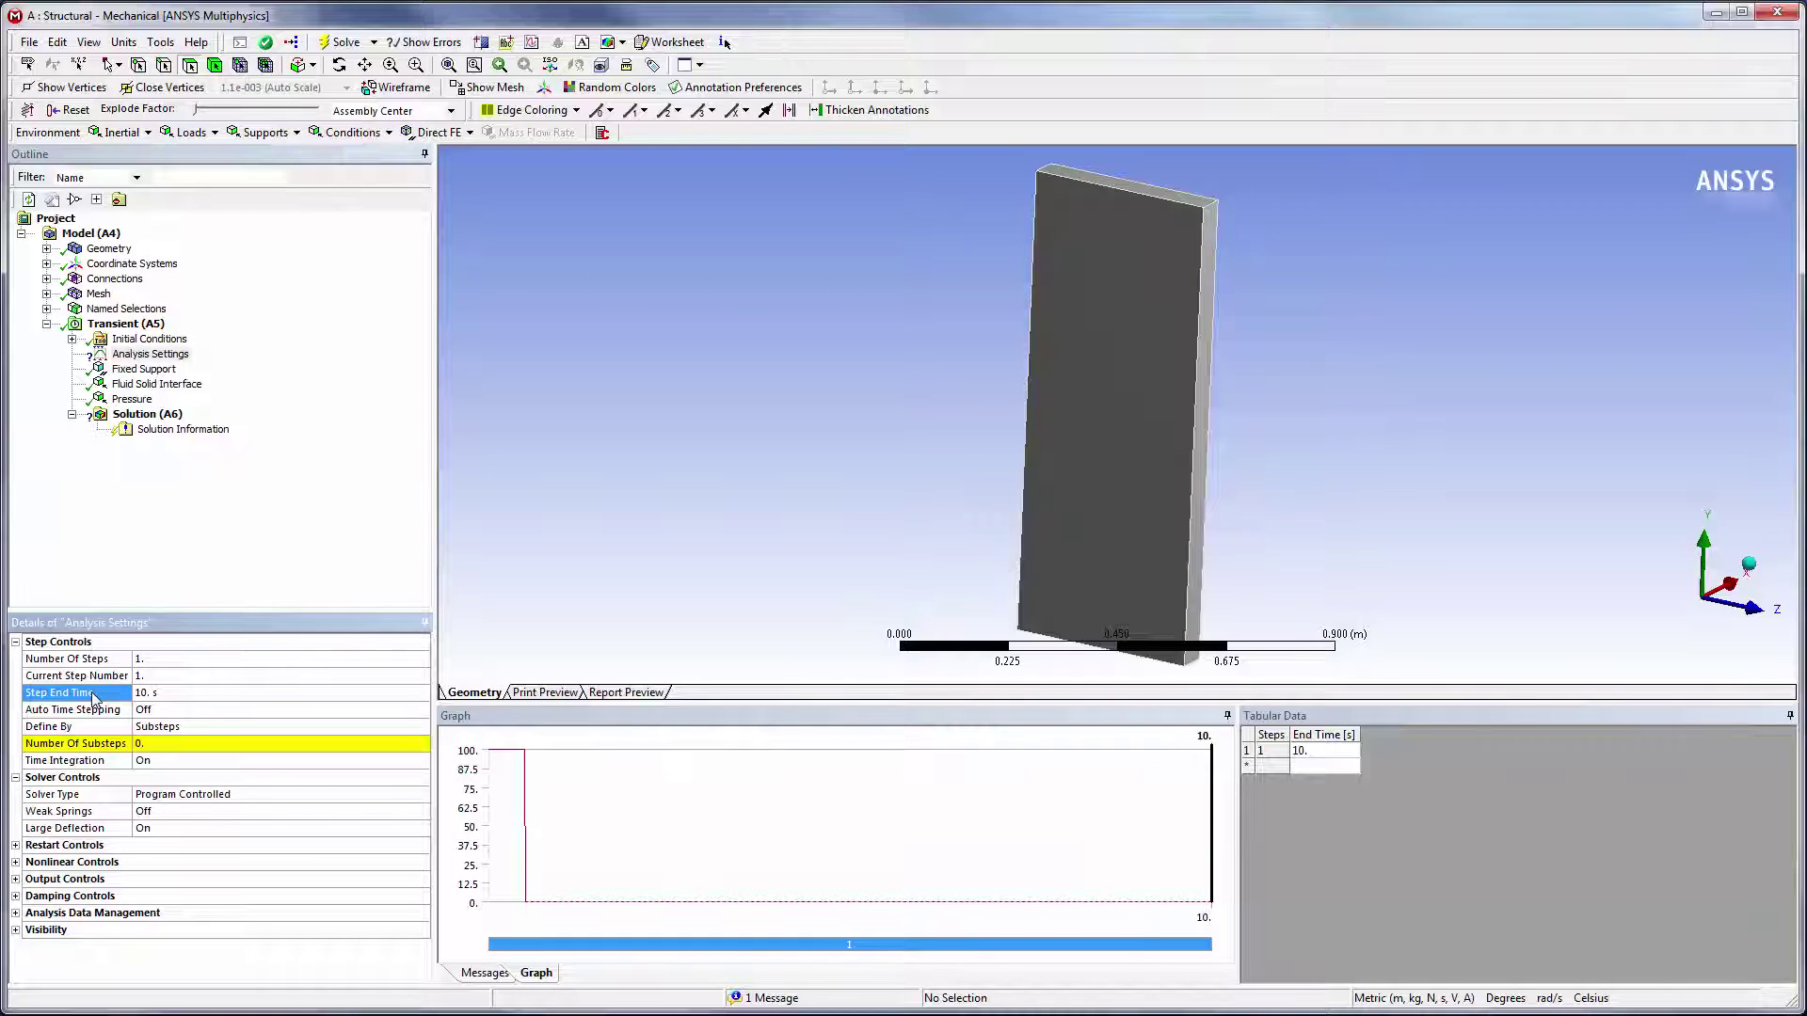
{"action": "left_click", "coordinate": [95, 714]}
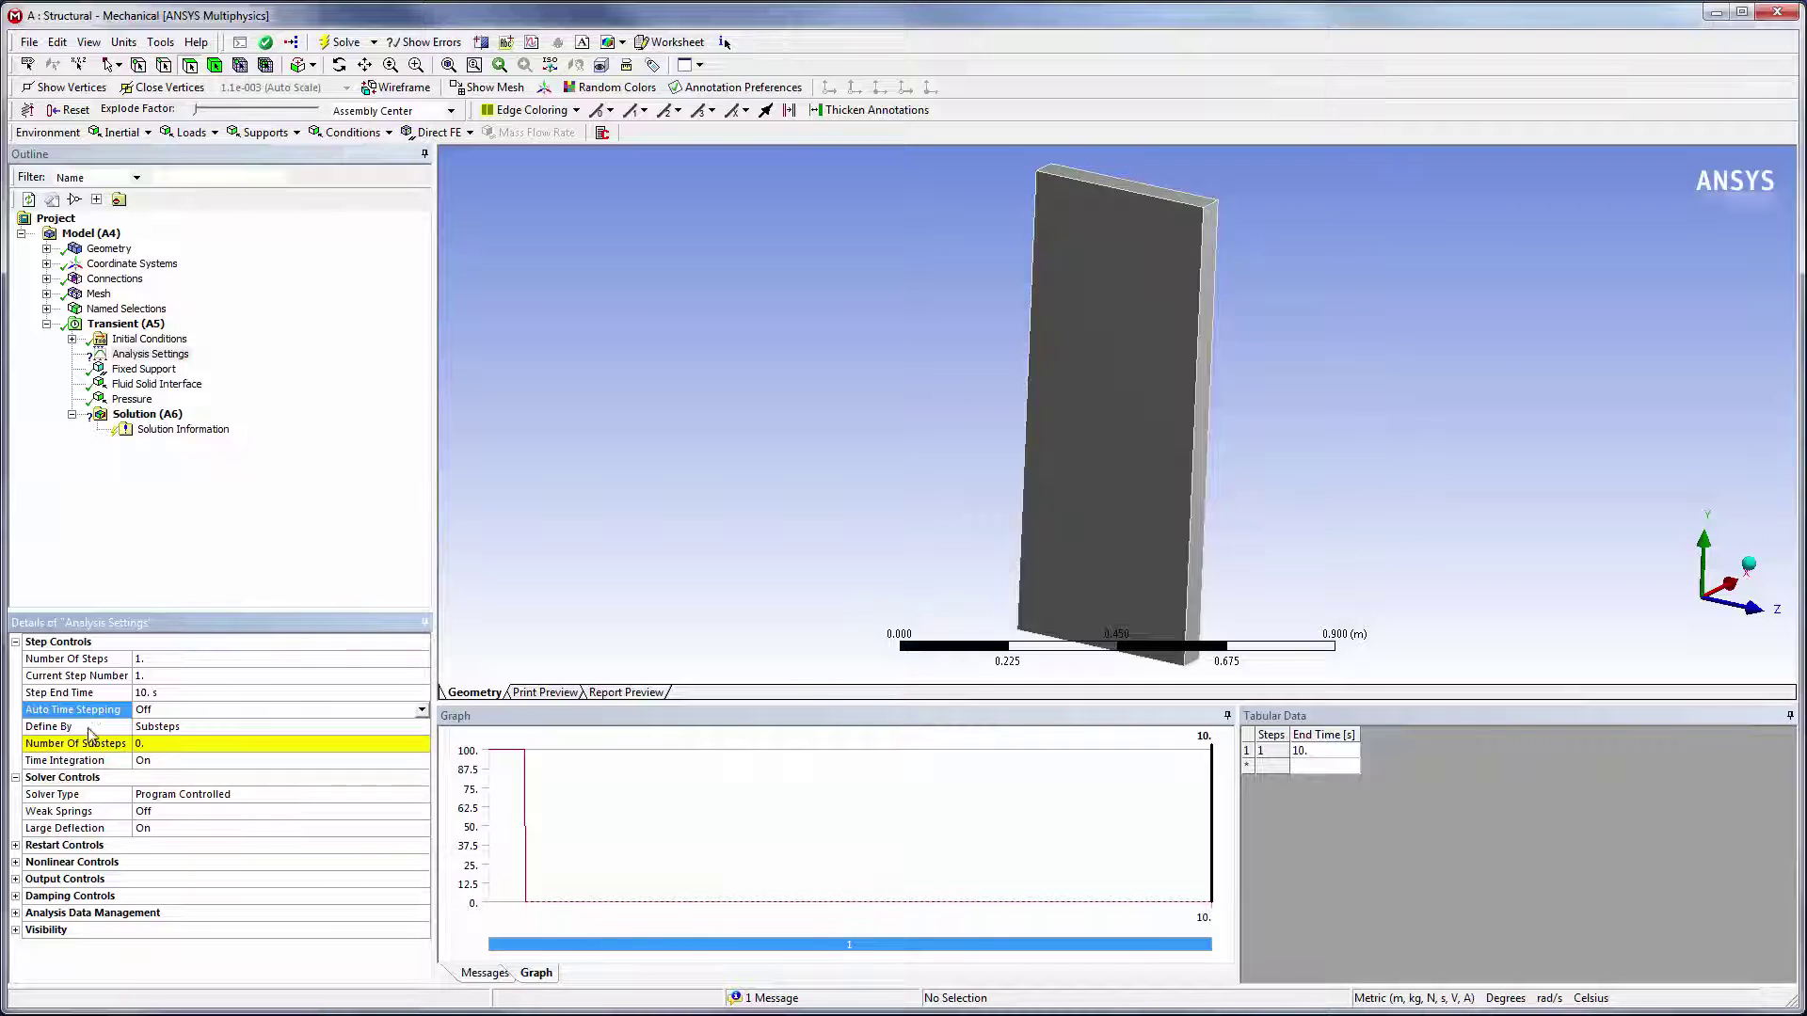
{"action": "left_click", "coordinate": [155, 745]}
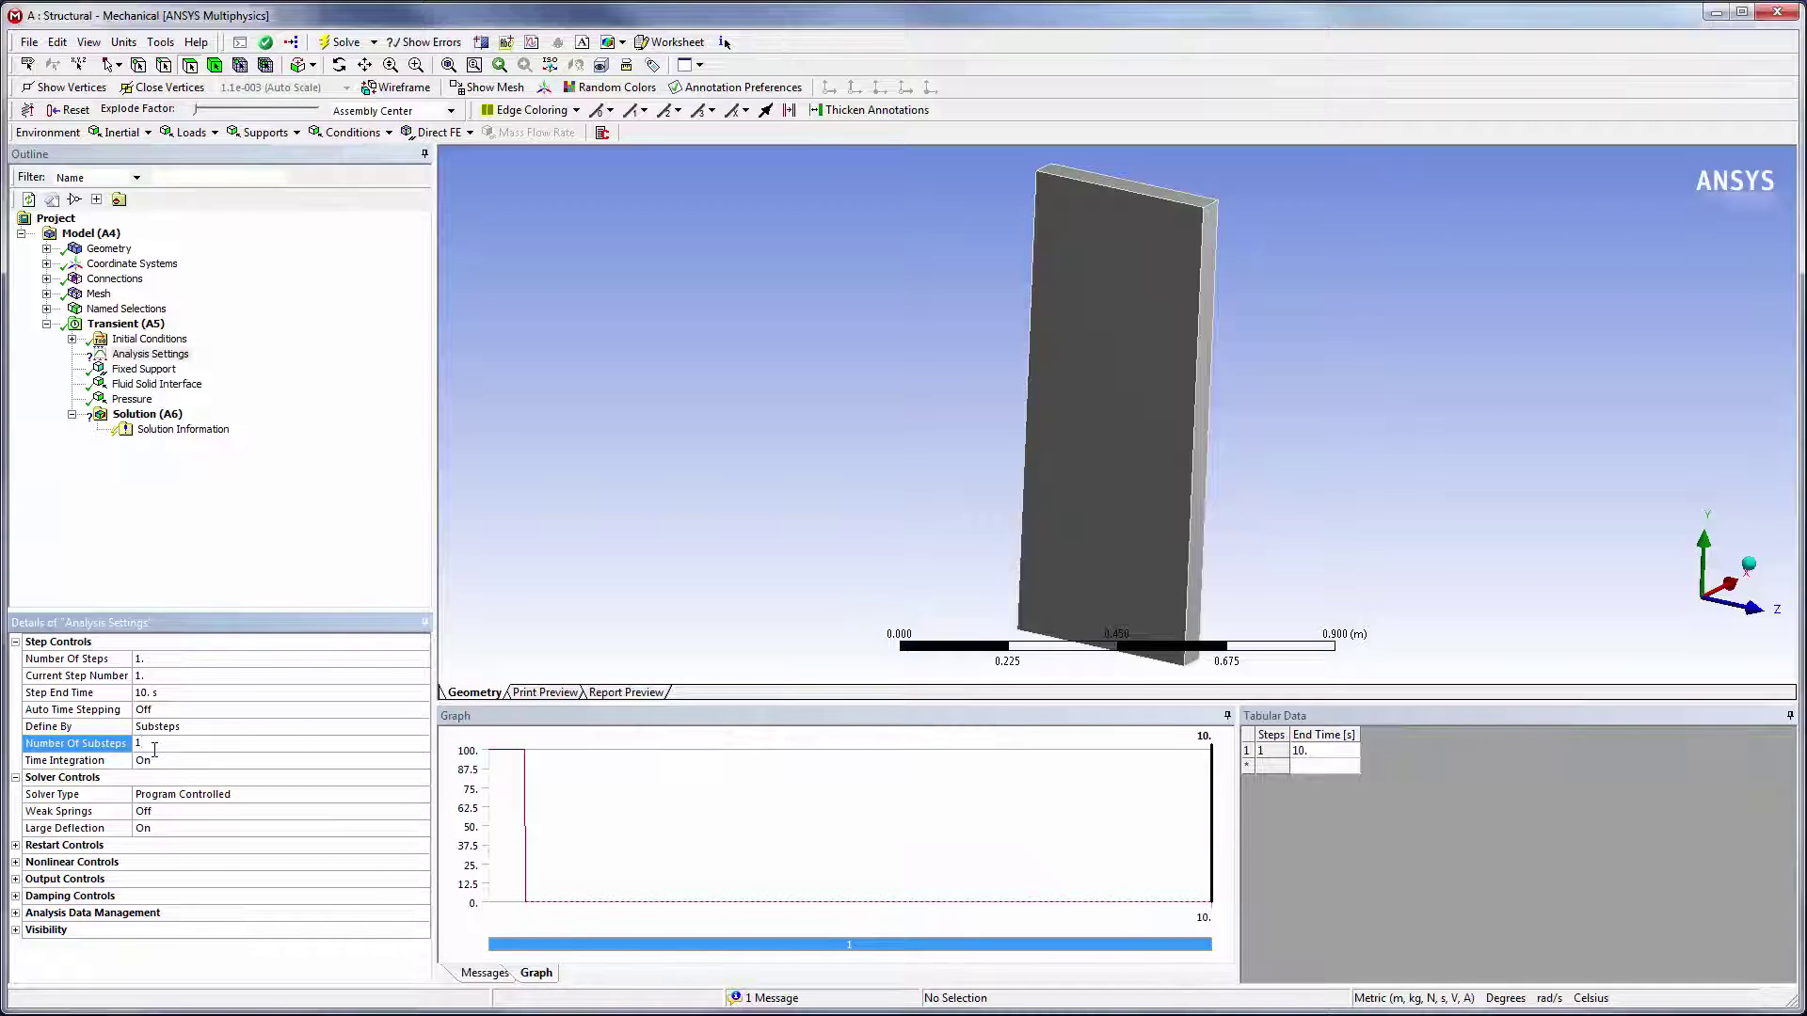
Inspect the faces assigned to the Fluid Solid Interface on the plate, and close Mechanical.
{"action": "left_click", "coordinate": [186, 386]}
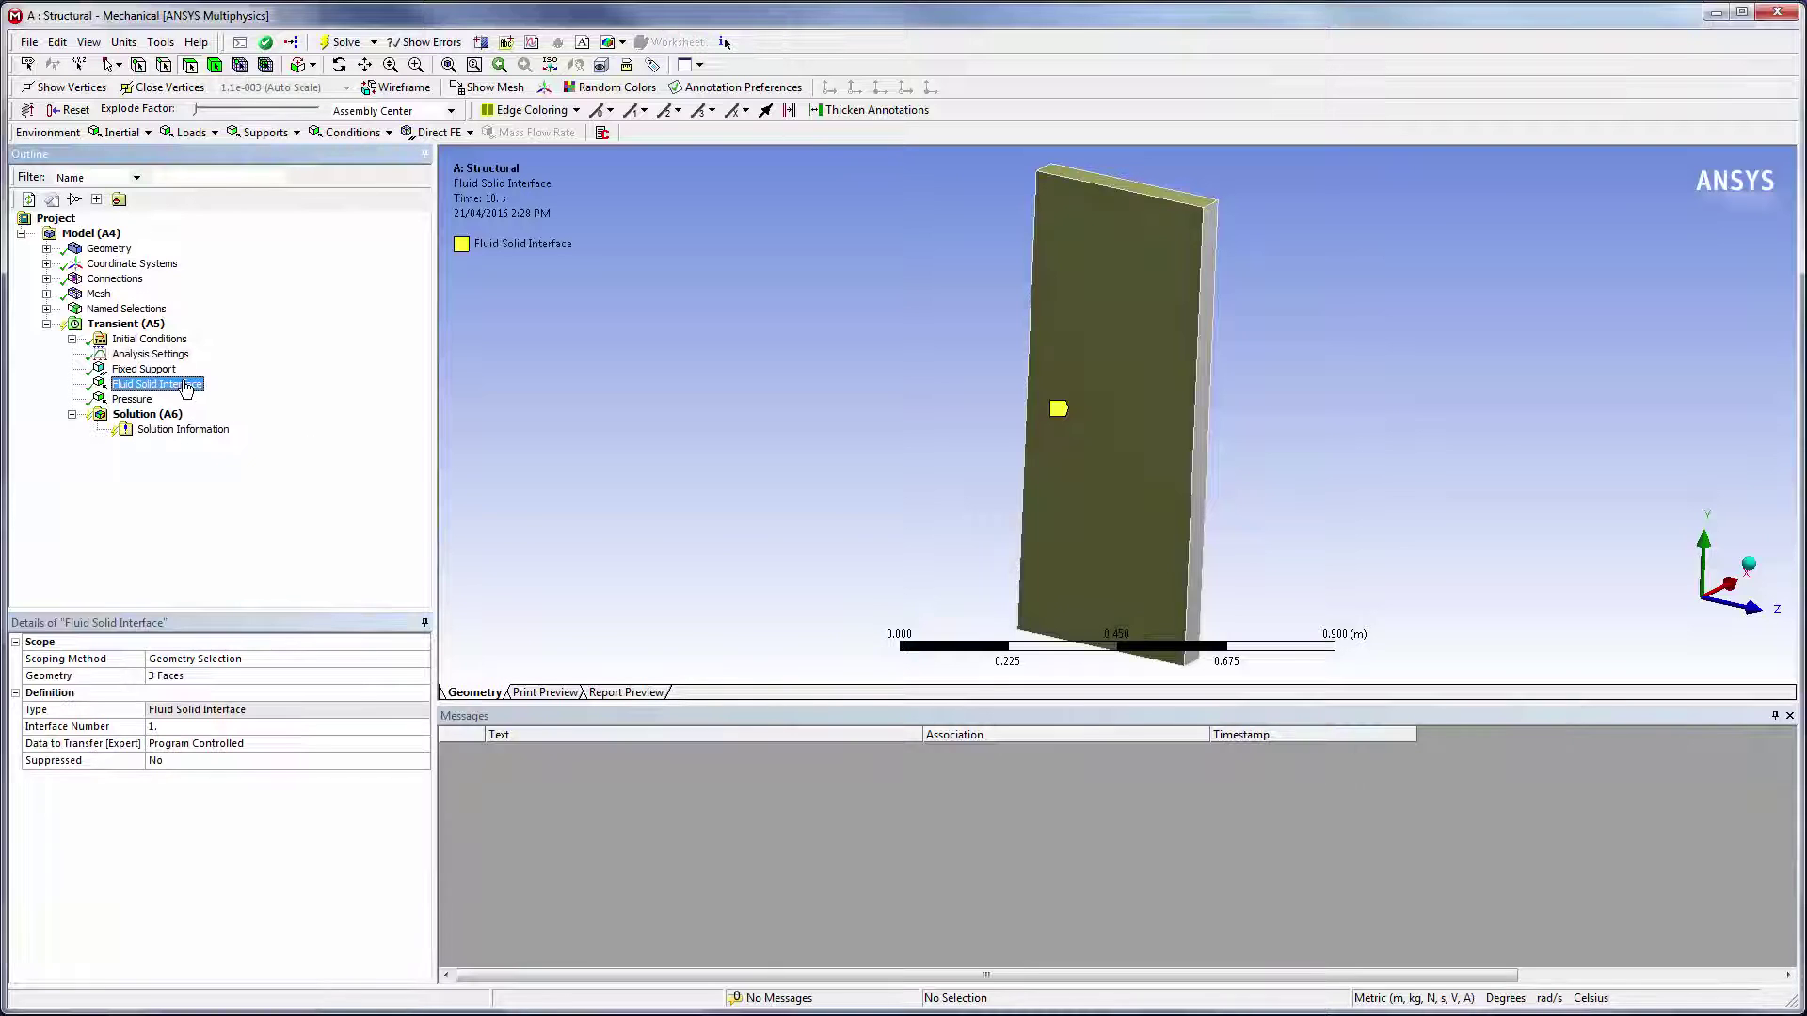
{"action": "left_click", "coordinate": [338, 66]}
{"action": "mouse_move", "coordinate": [941, 355]}
{"action": "left_mouse_down"}
{"action": "mouse_move", "coordinate": [597, 375]}
{"action": "mouse_move", "coordinate": [749, 396]}
{"action": "mouse_move", "coordinate": [969, 375]}
{"action": "left_mouse_up"}
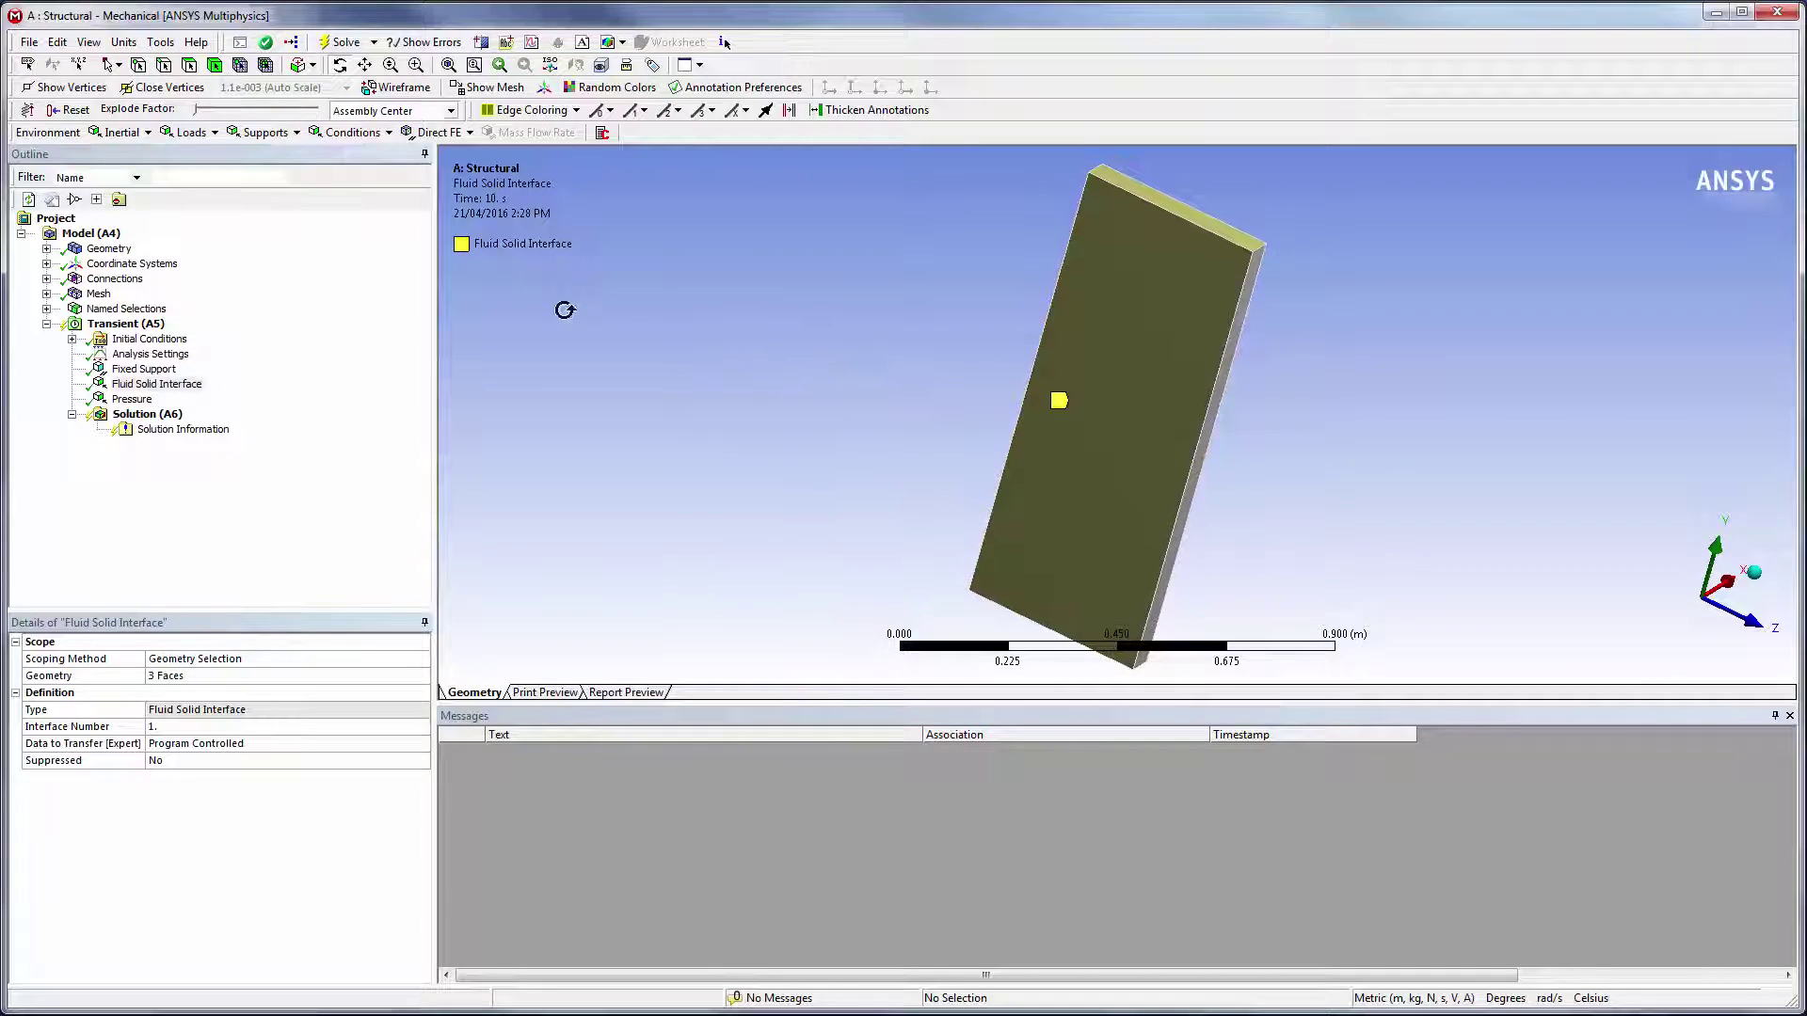
{"action": "left_click", "coordinate": [29, 42]}
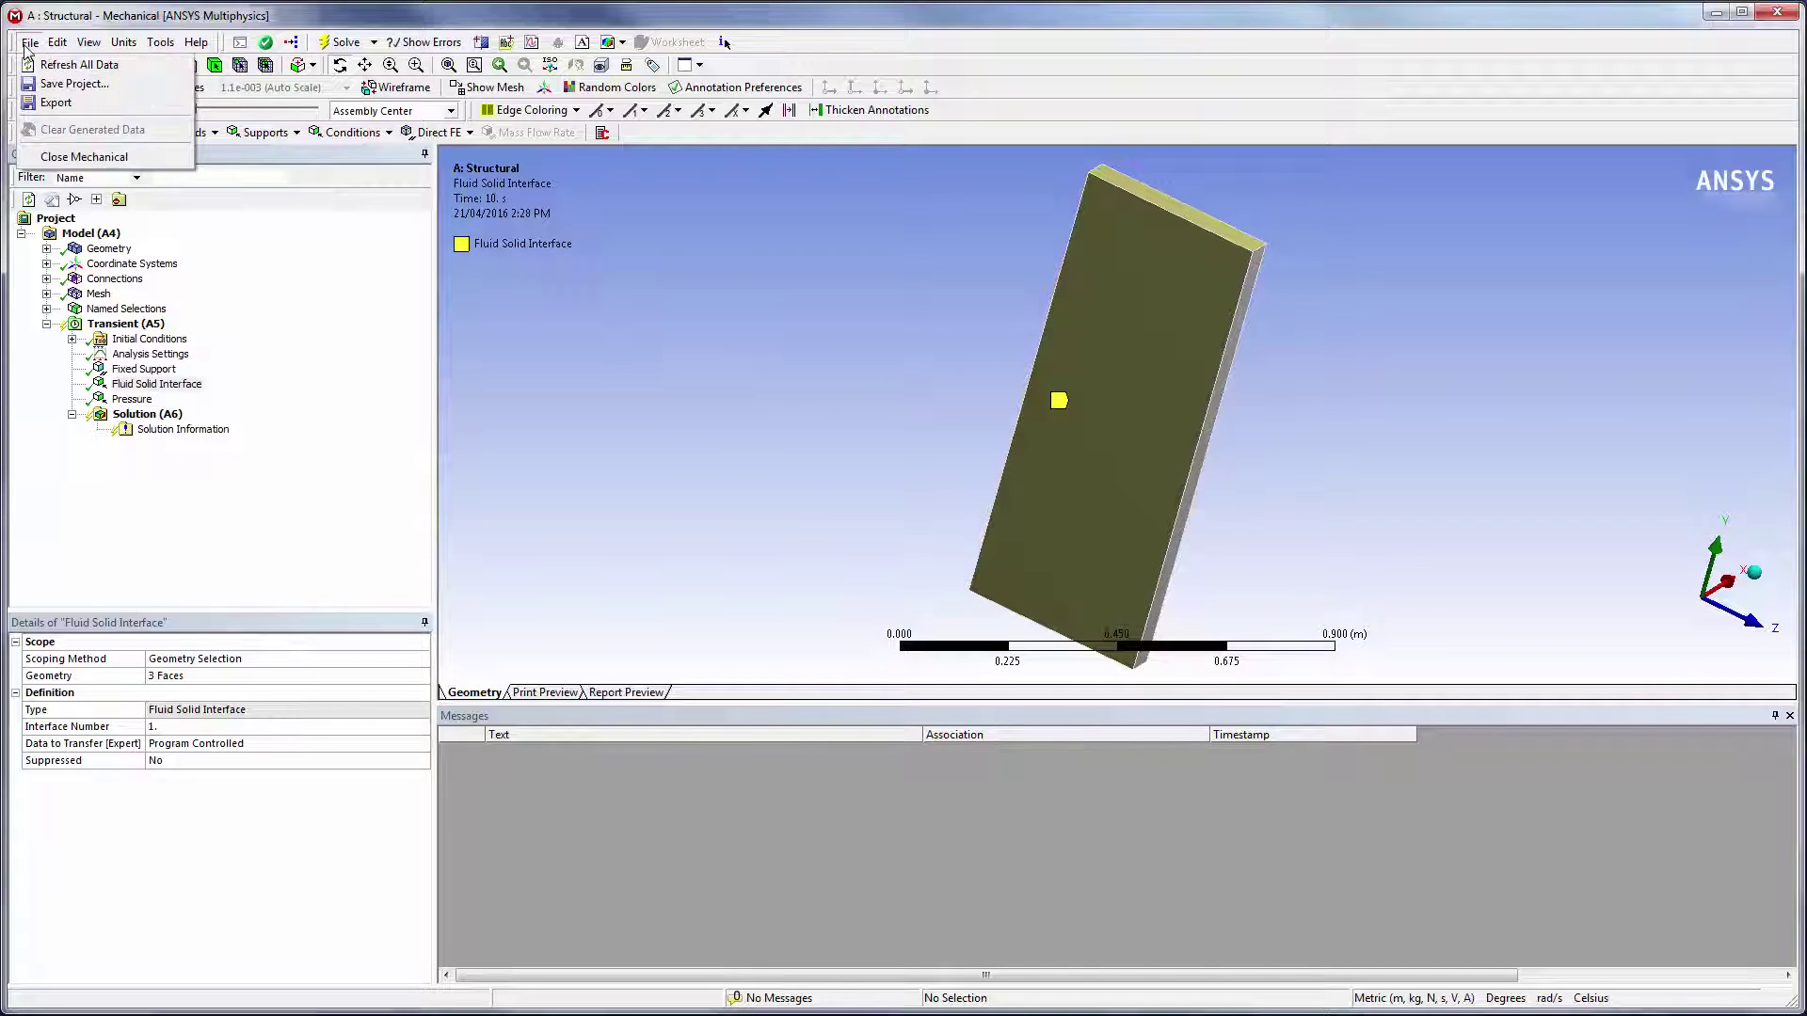
{"action": "left_click", "coordinate": [91, 162]}
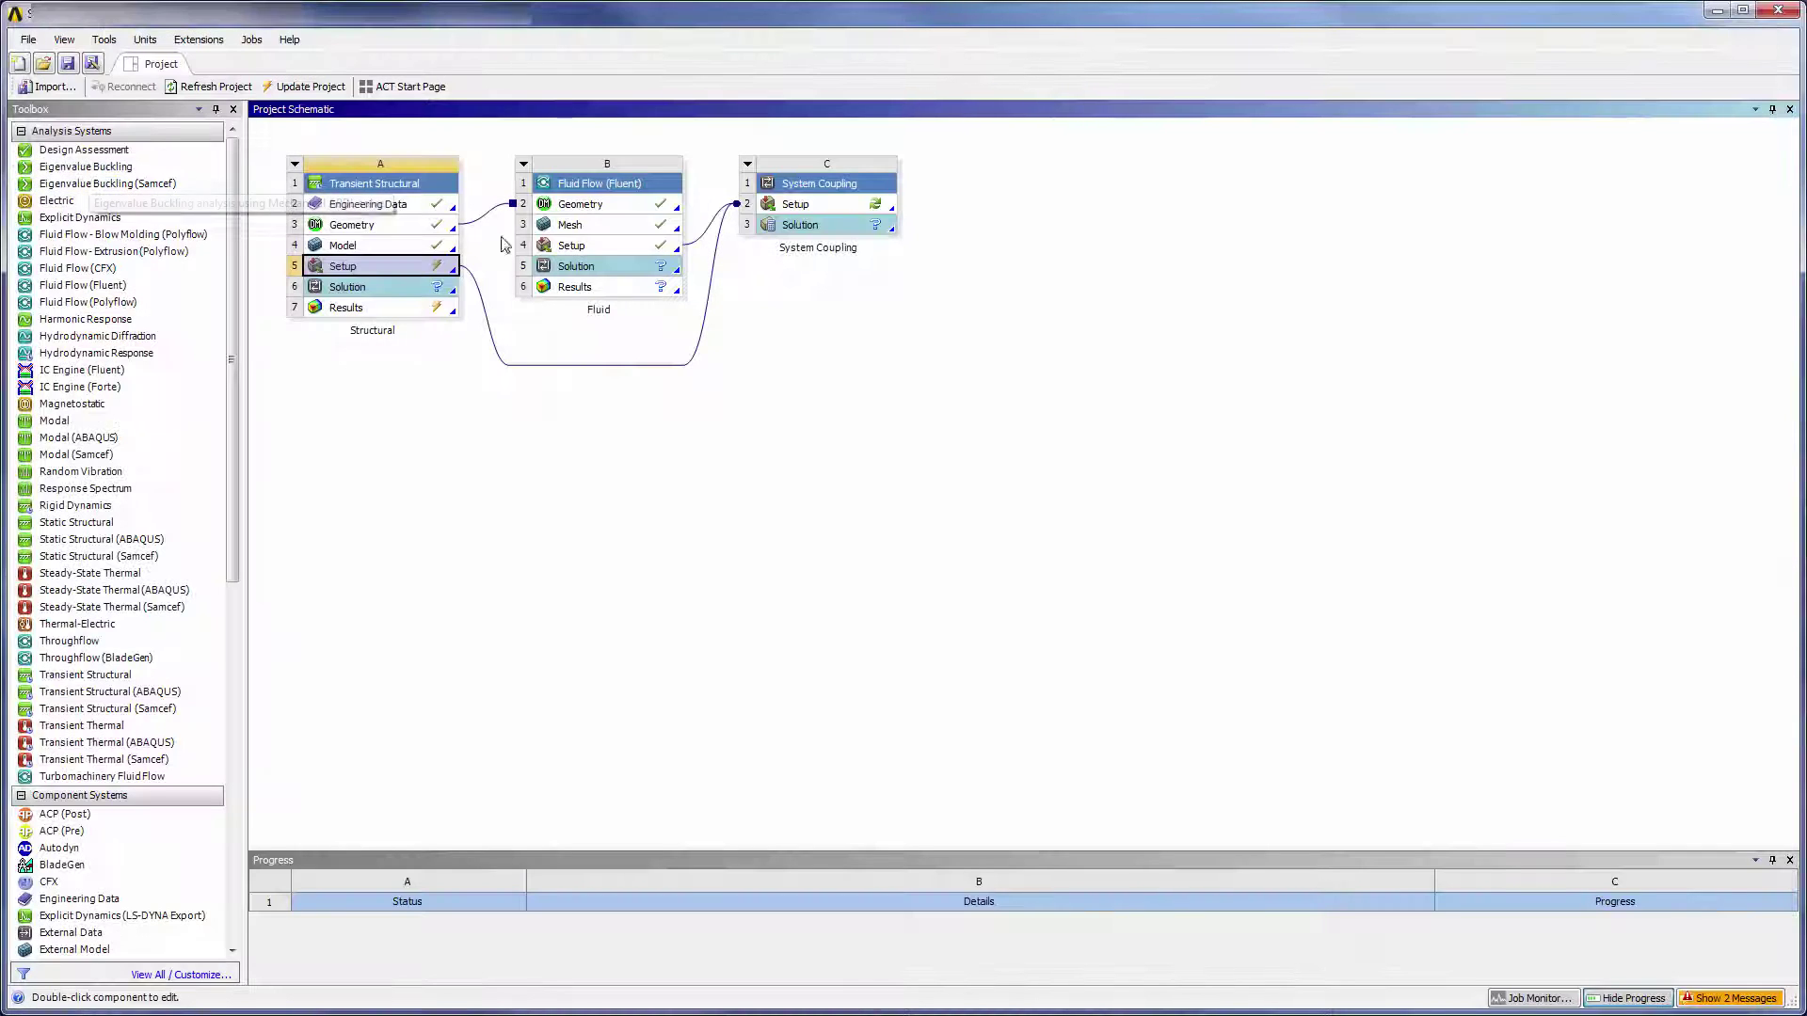
Open the fluid Setup in Fluent and examine the mesh around the plate from the front and in isometric view.
{"action": "double_click", "coordinate": [566, 252]}
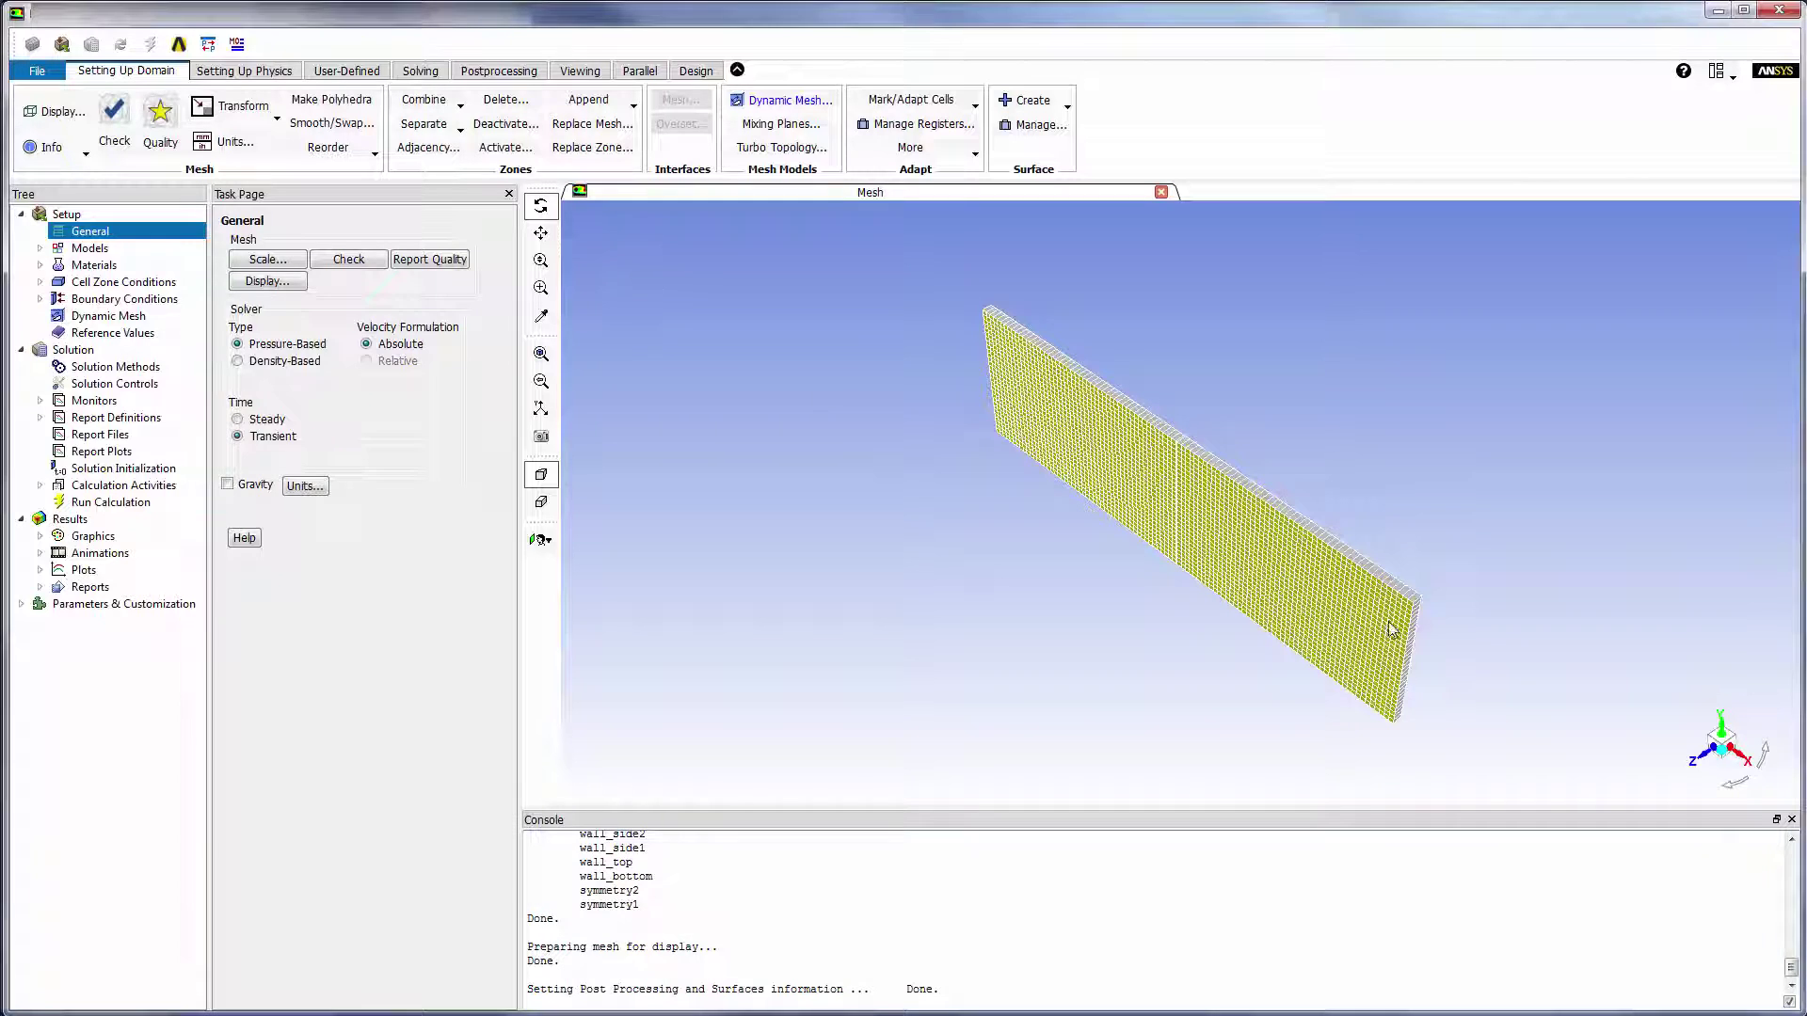
{"action": "left_click", "coordinate": [1708, 767]}
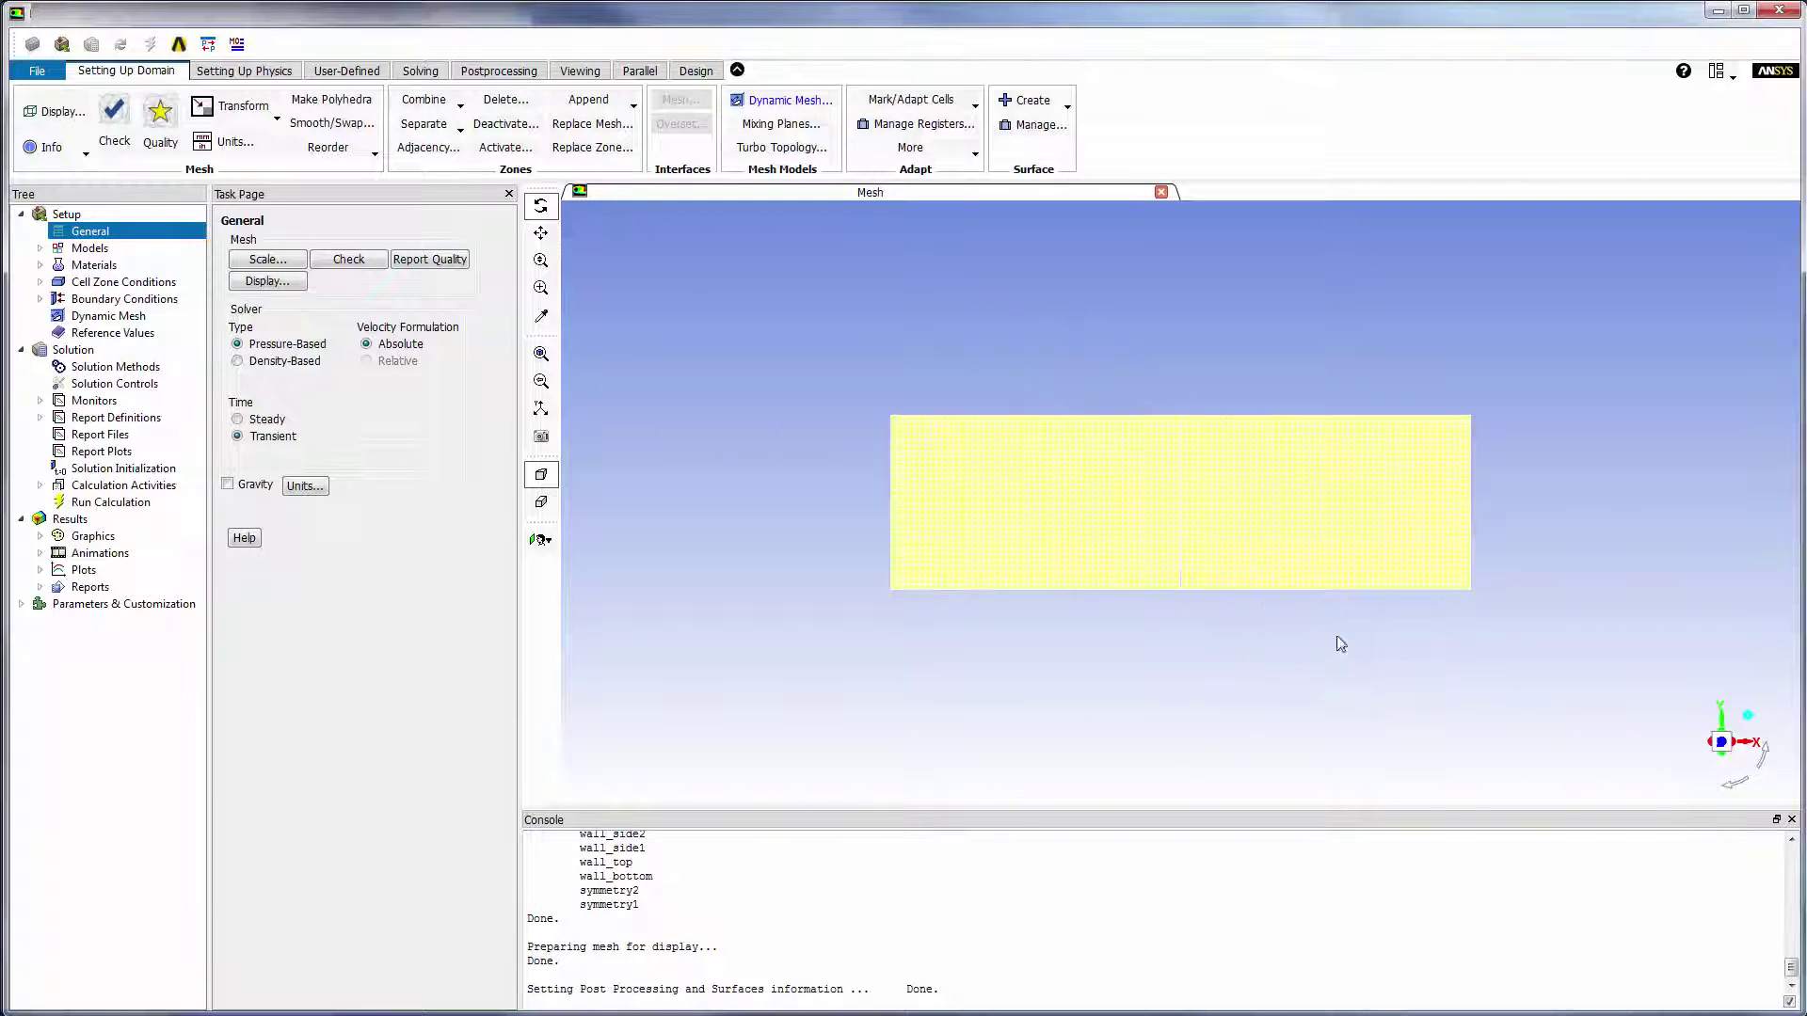
{"action": "left_click", "coordinate": [541, 288]}
{"action": "left_click_drag", "start_coordinate": [1139, 538], "coordinate": [1247, 621]}
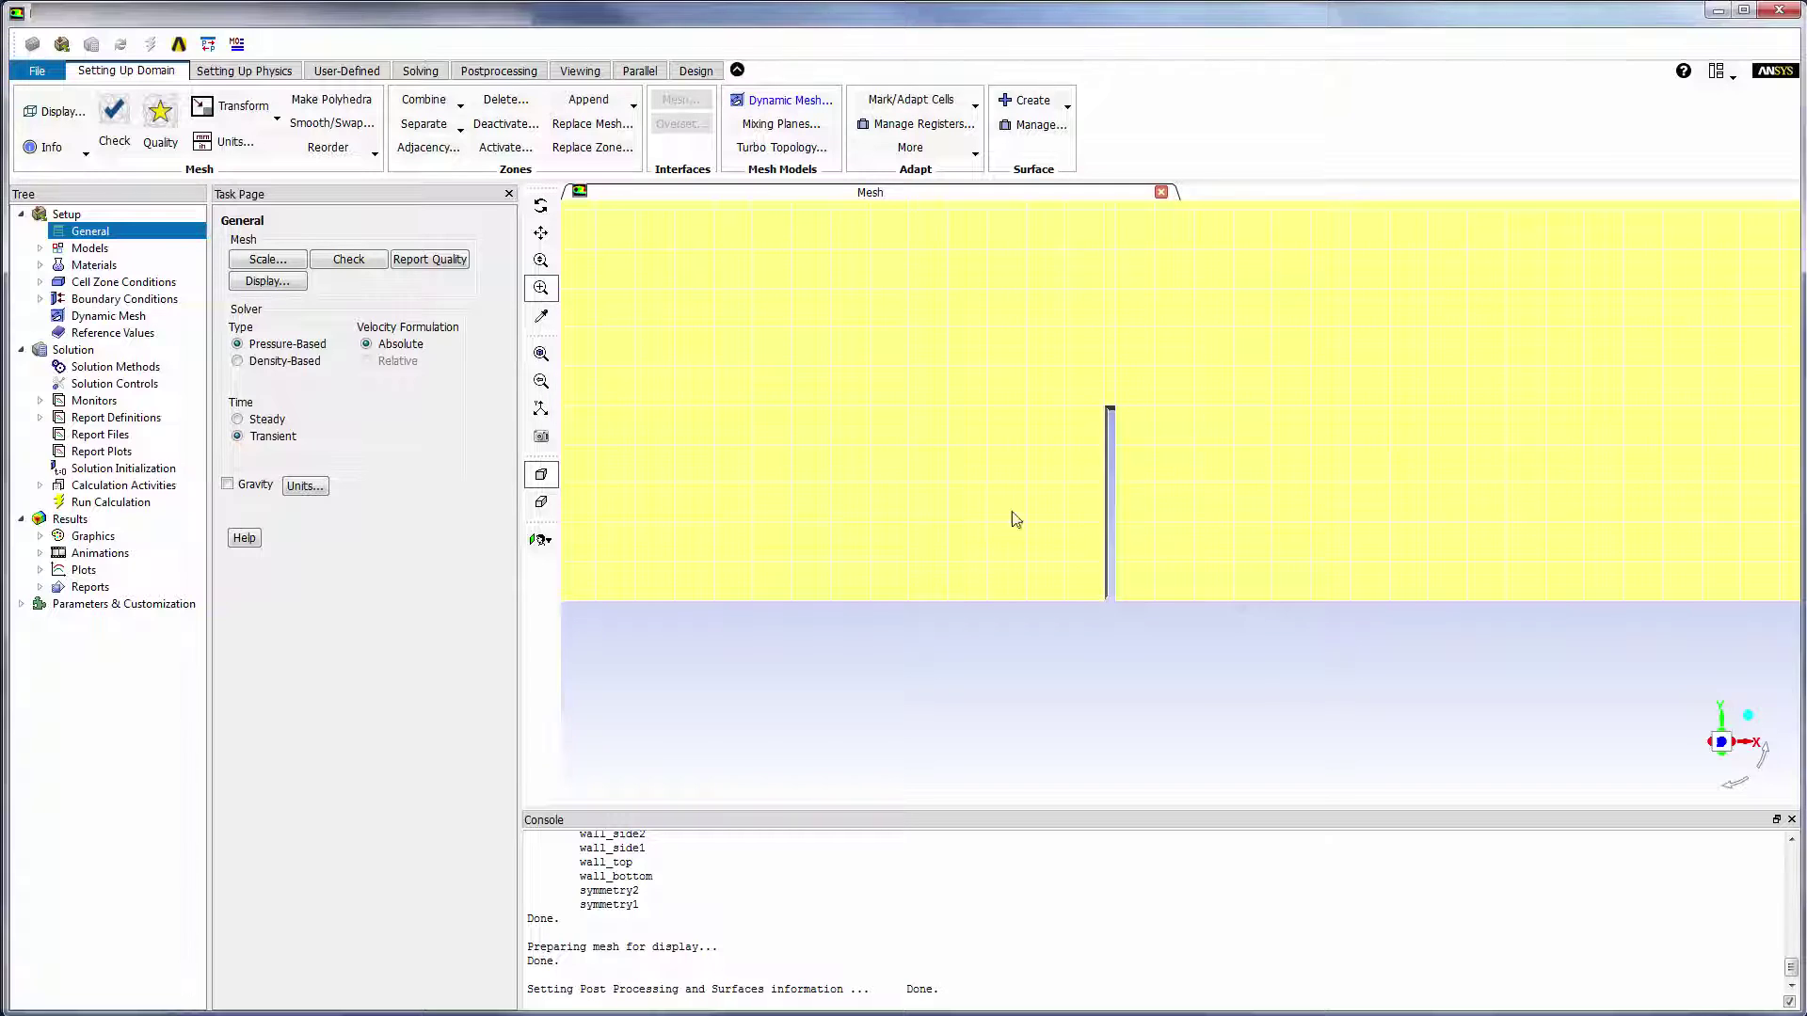
{"action": "left_click", "coordinate": [543, 355]}
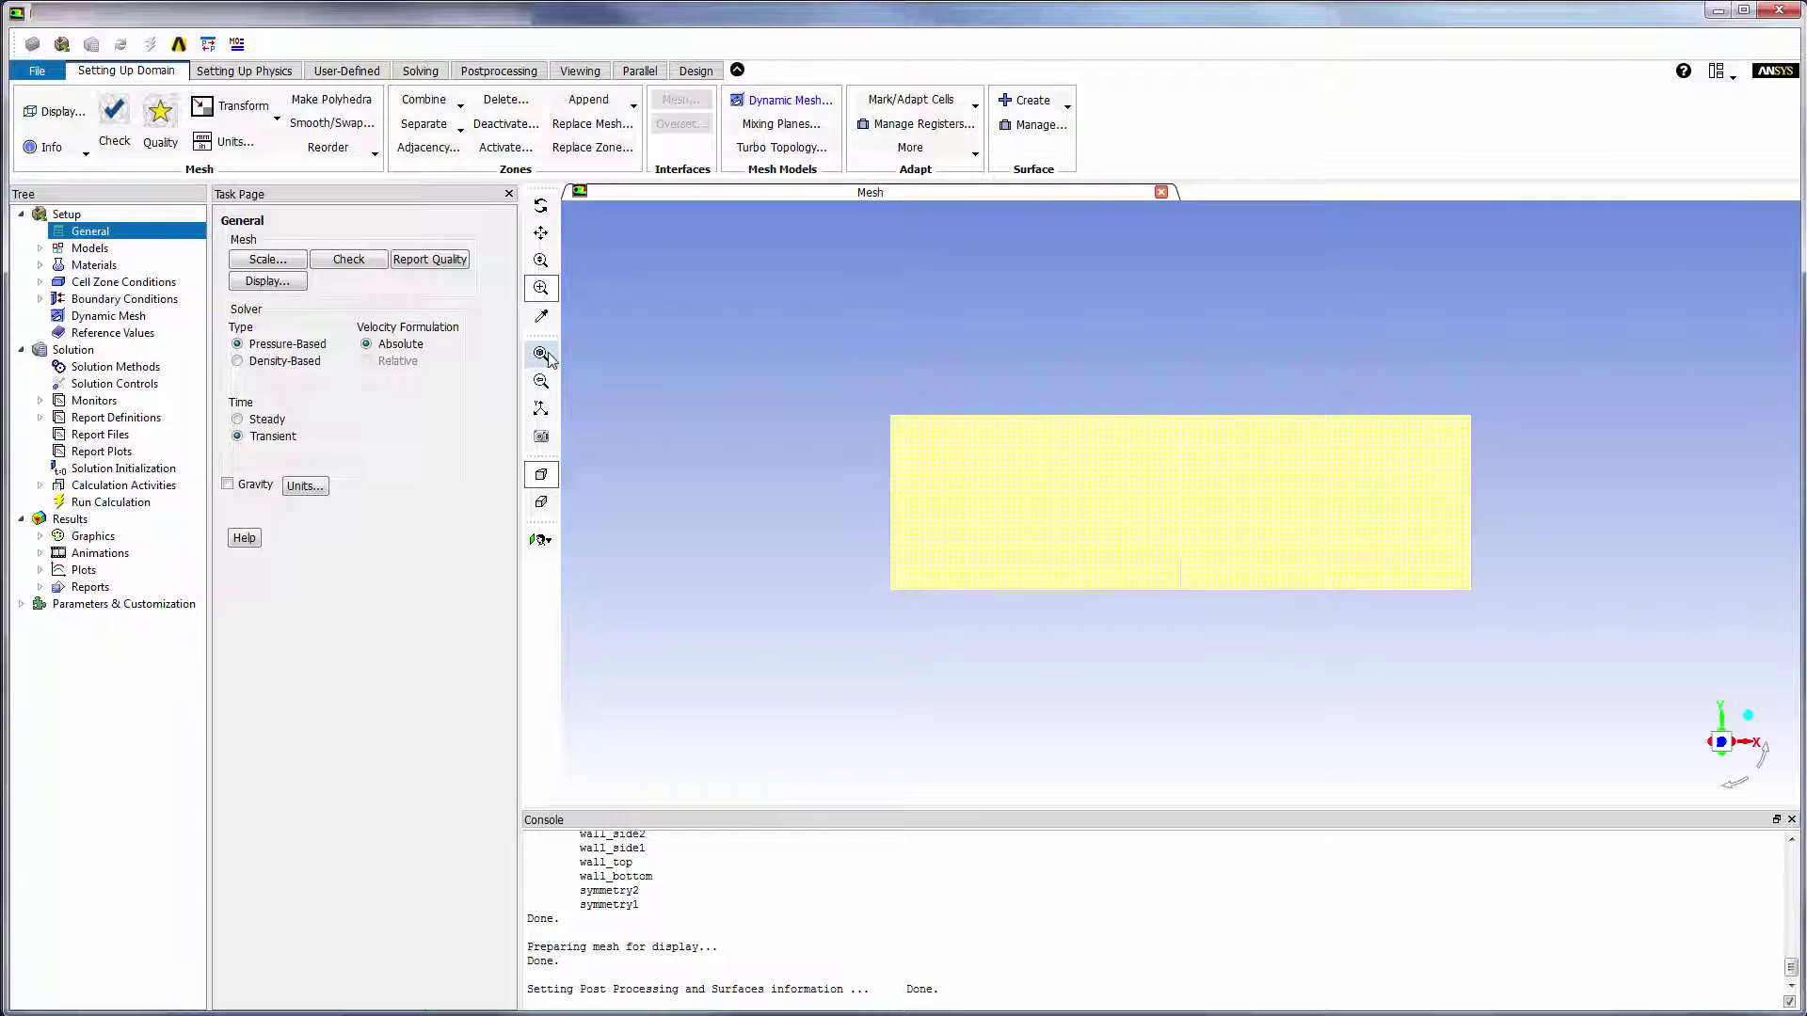
{"action": "left_click", "coordinate": [542, 205]}
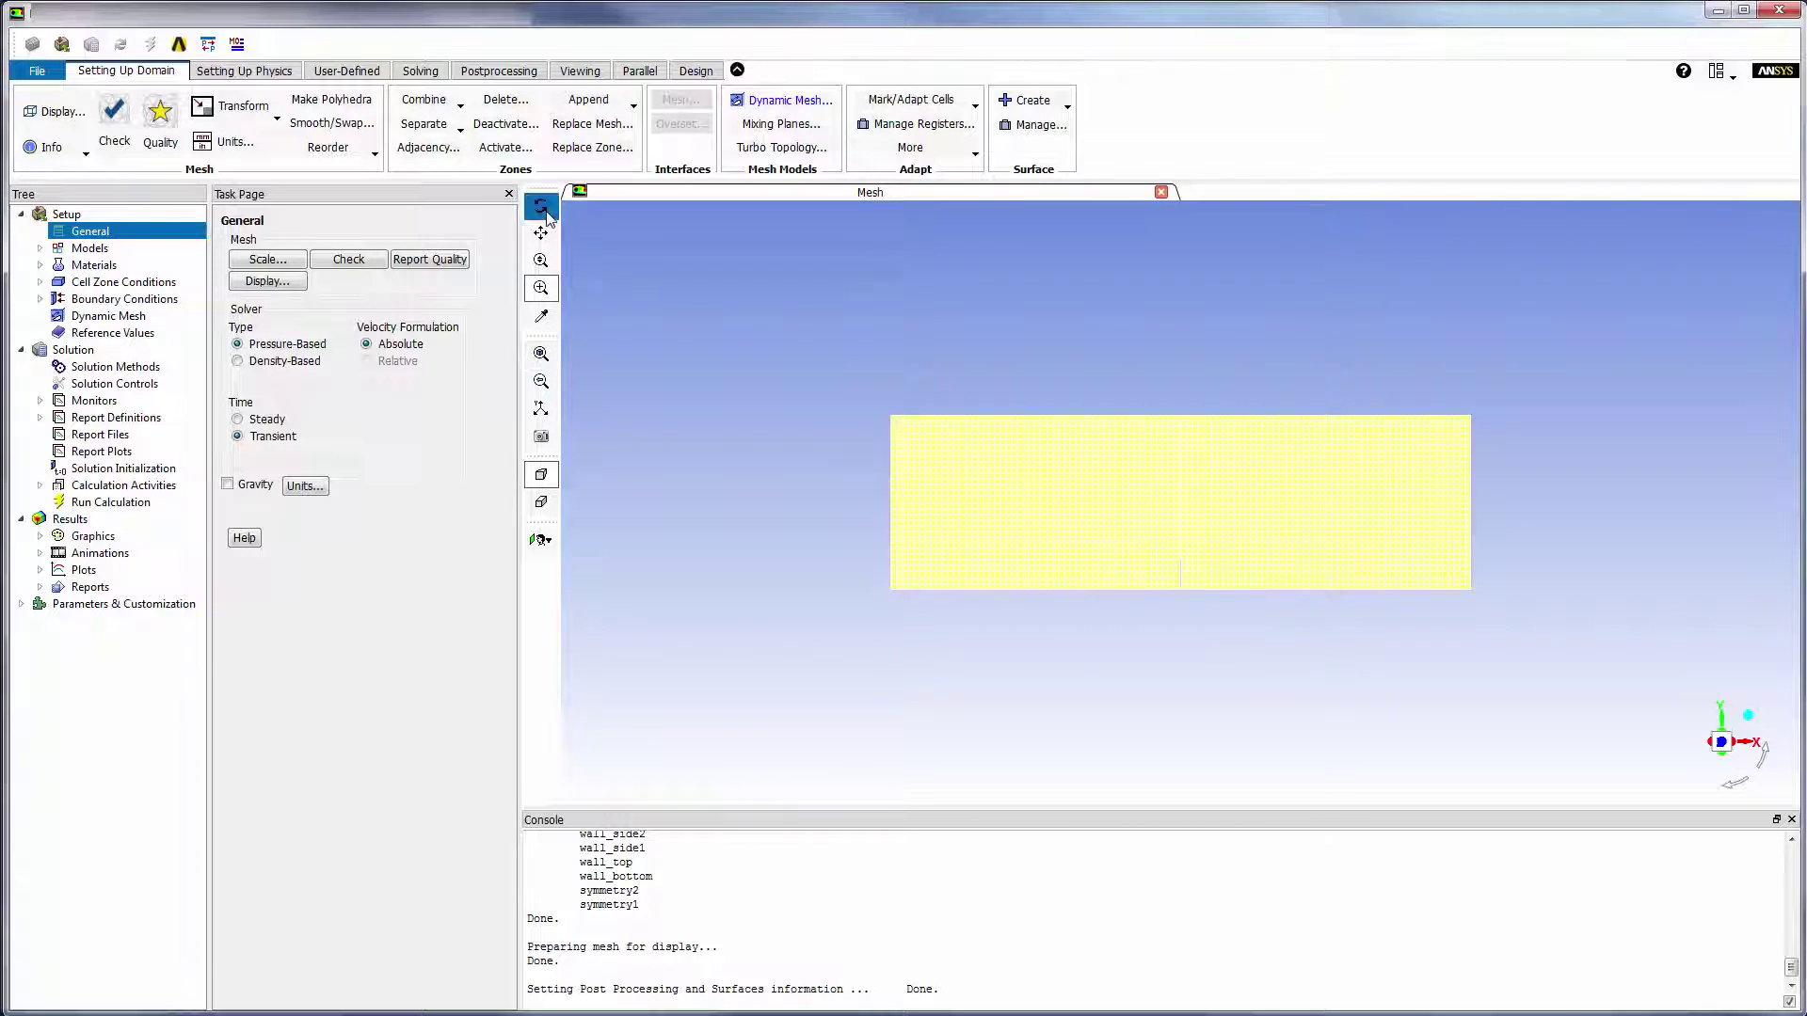
{"action": "left_click", "coordinate": [1748, 716]}
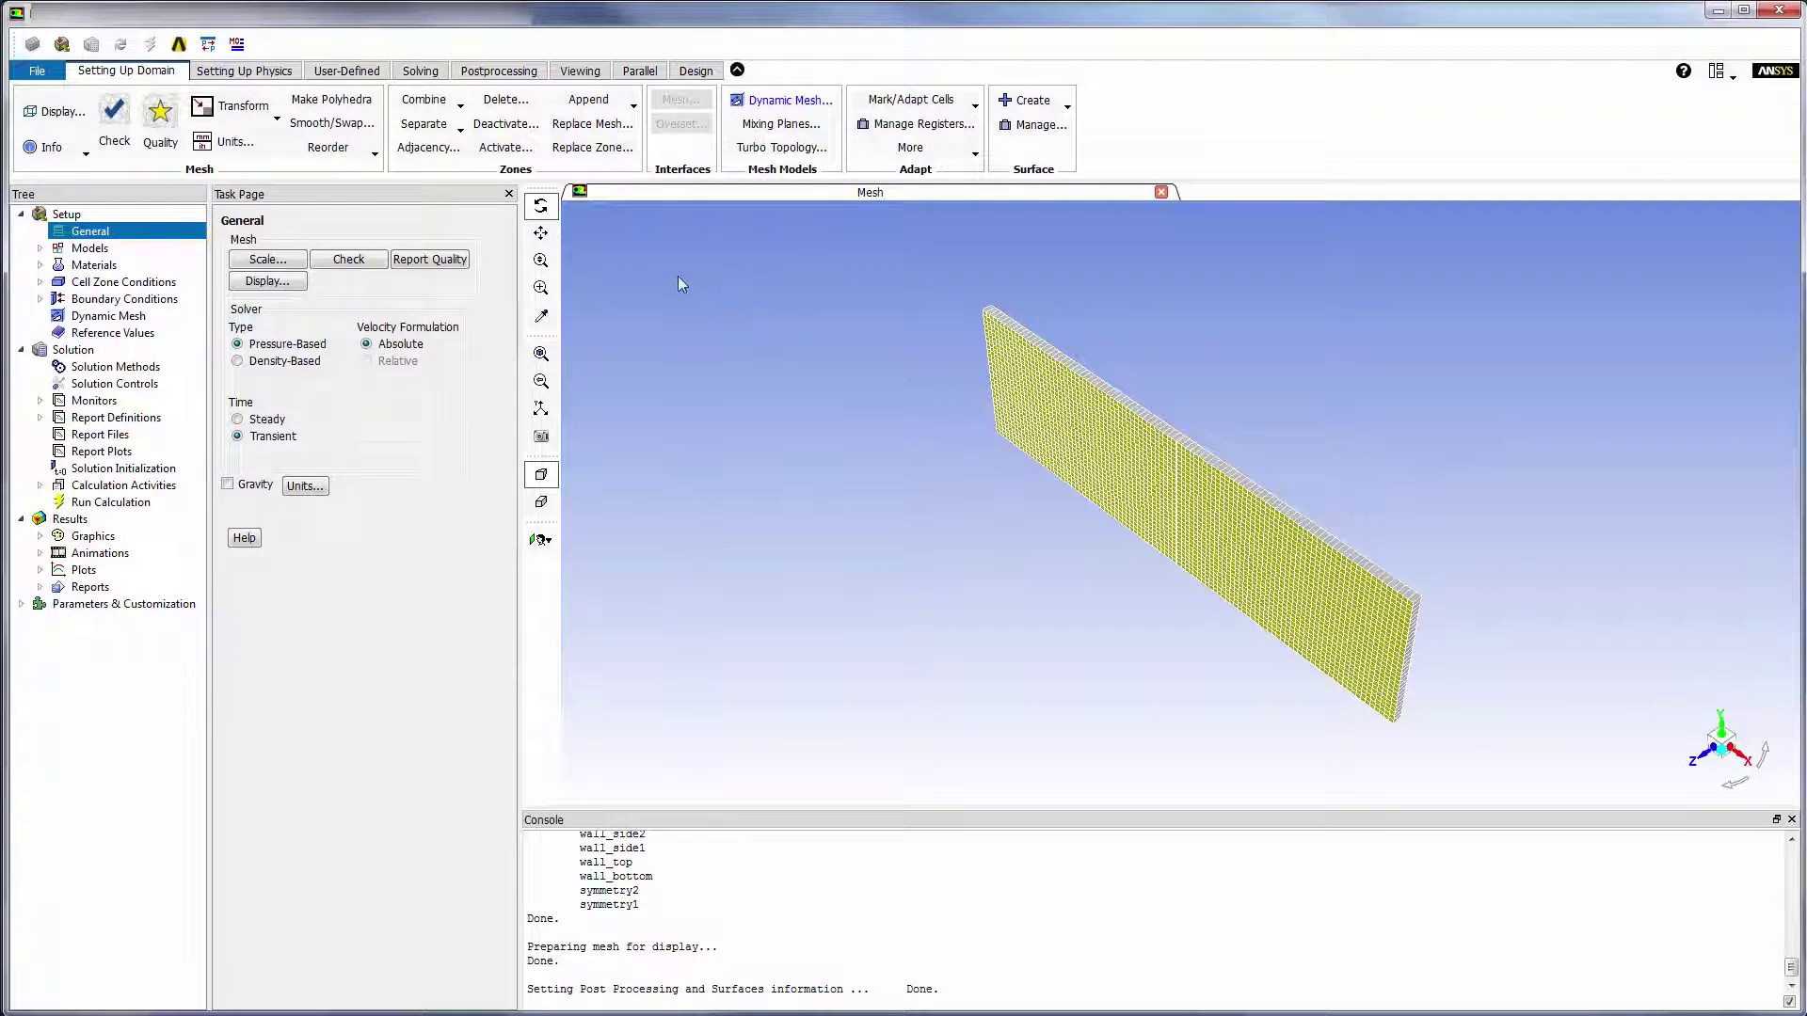
Review the dynamic mesh settings and the motion type of the wall_deforming zone, and close the zone dialog.
{"action": "left_click", "coordinate": [781, 100]}
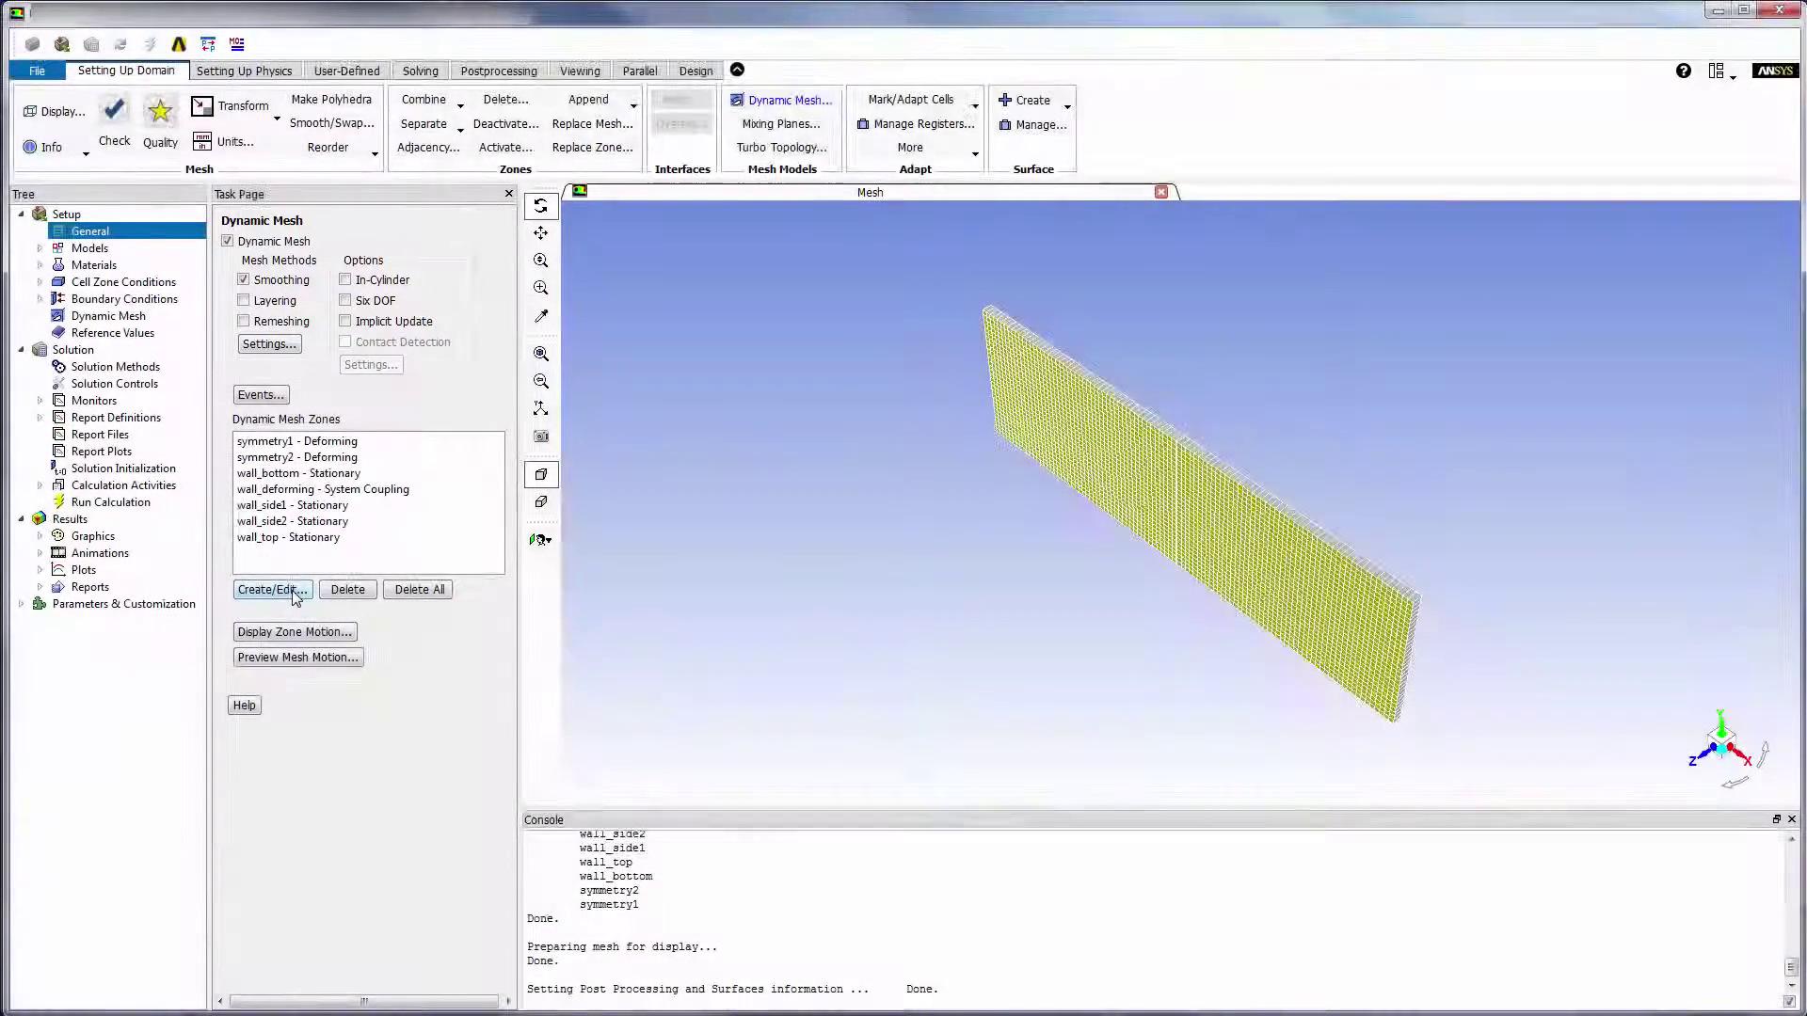
{"action": "left_click", "coordinate": [273, 590]}
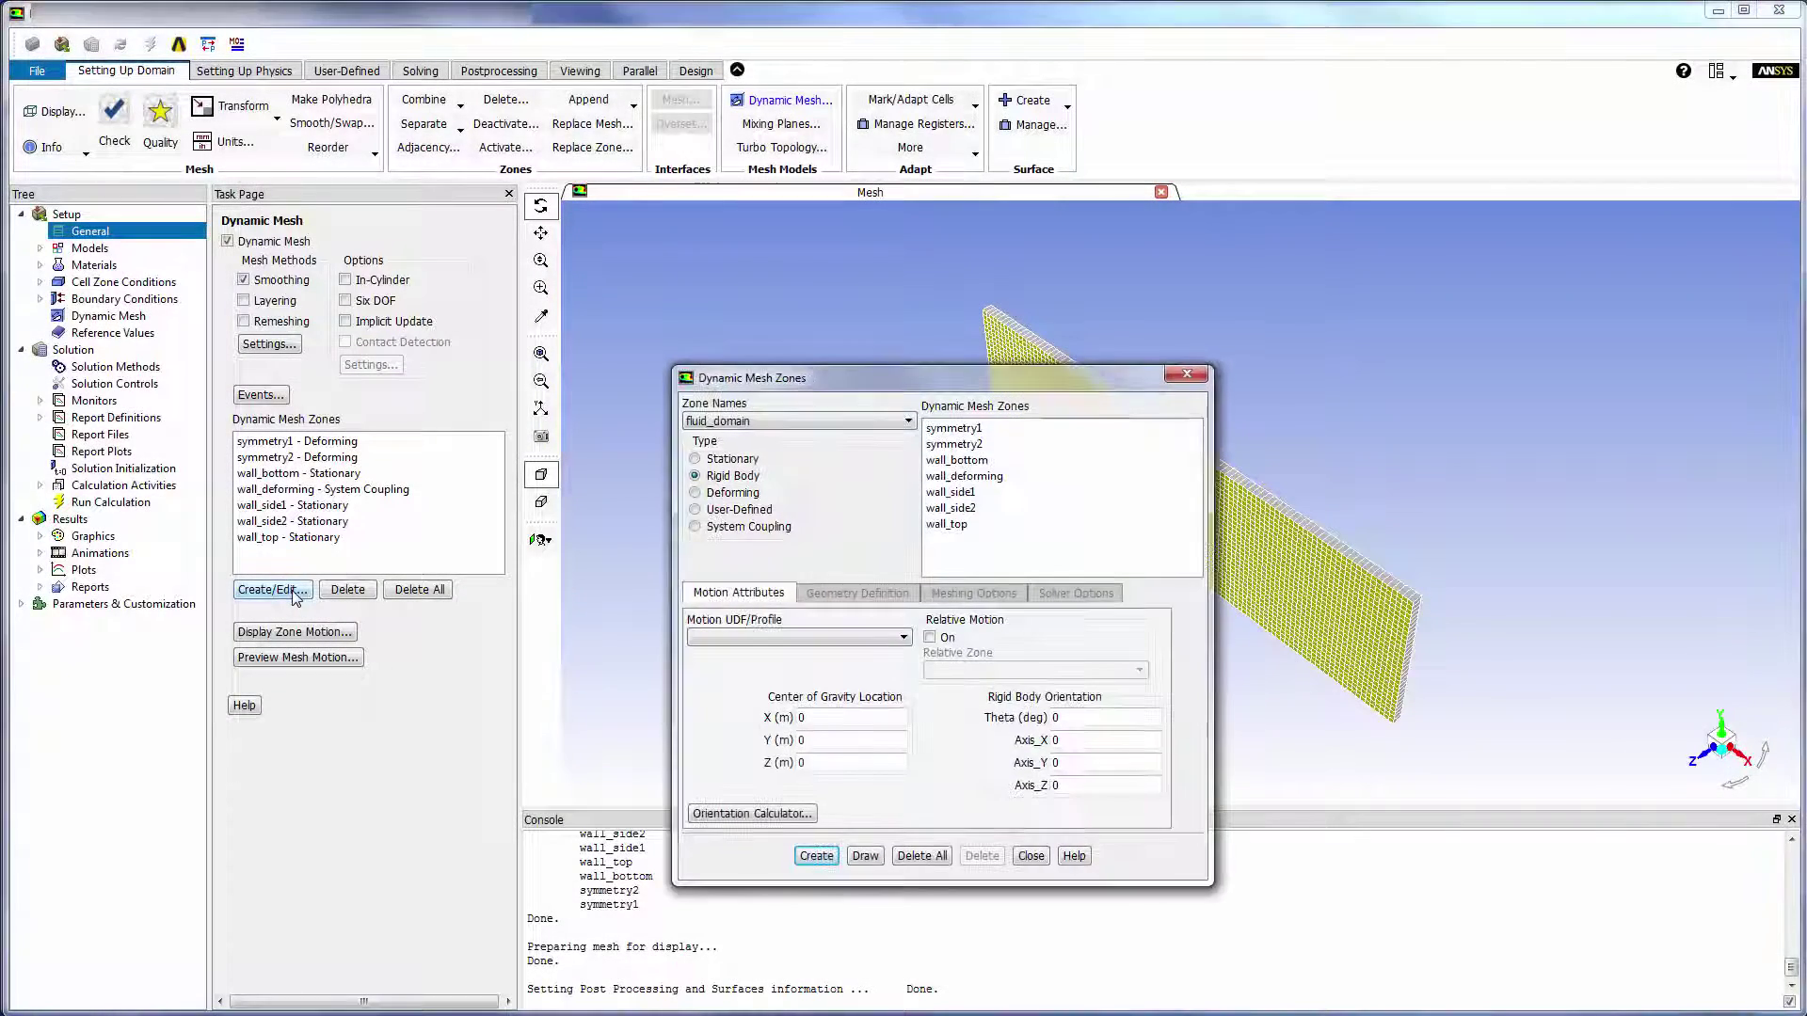
{"action": "left_click", "coordinate": [960, 477]}
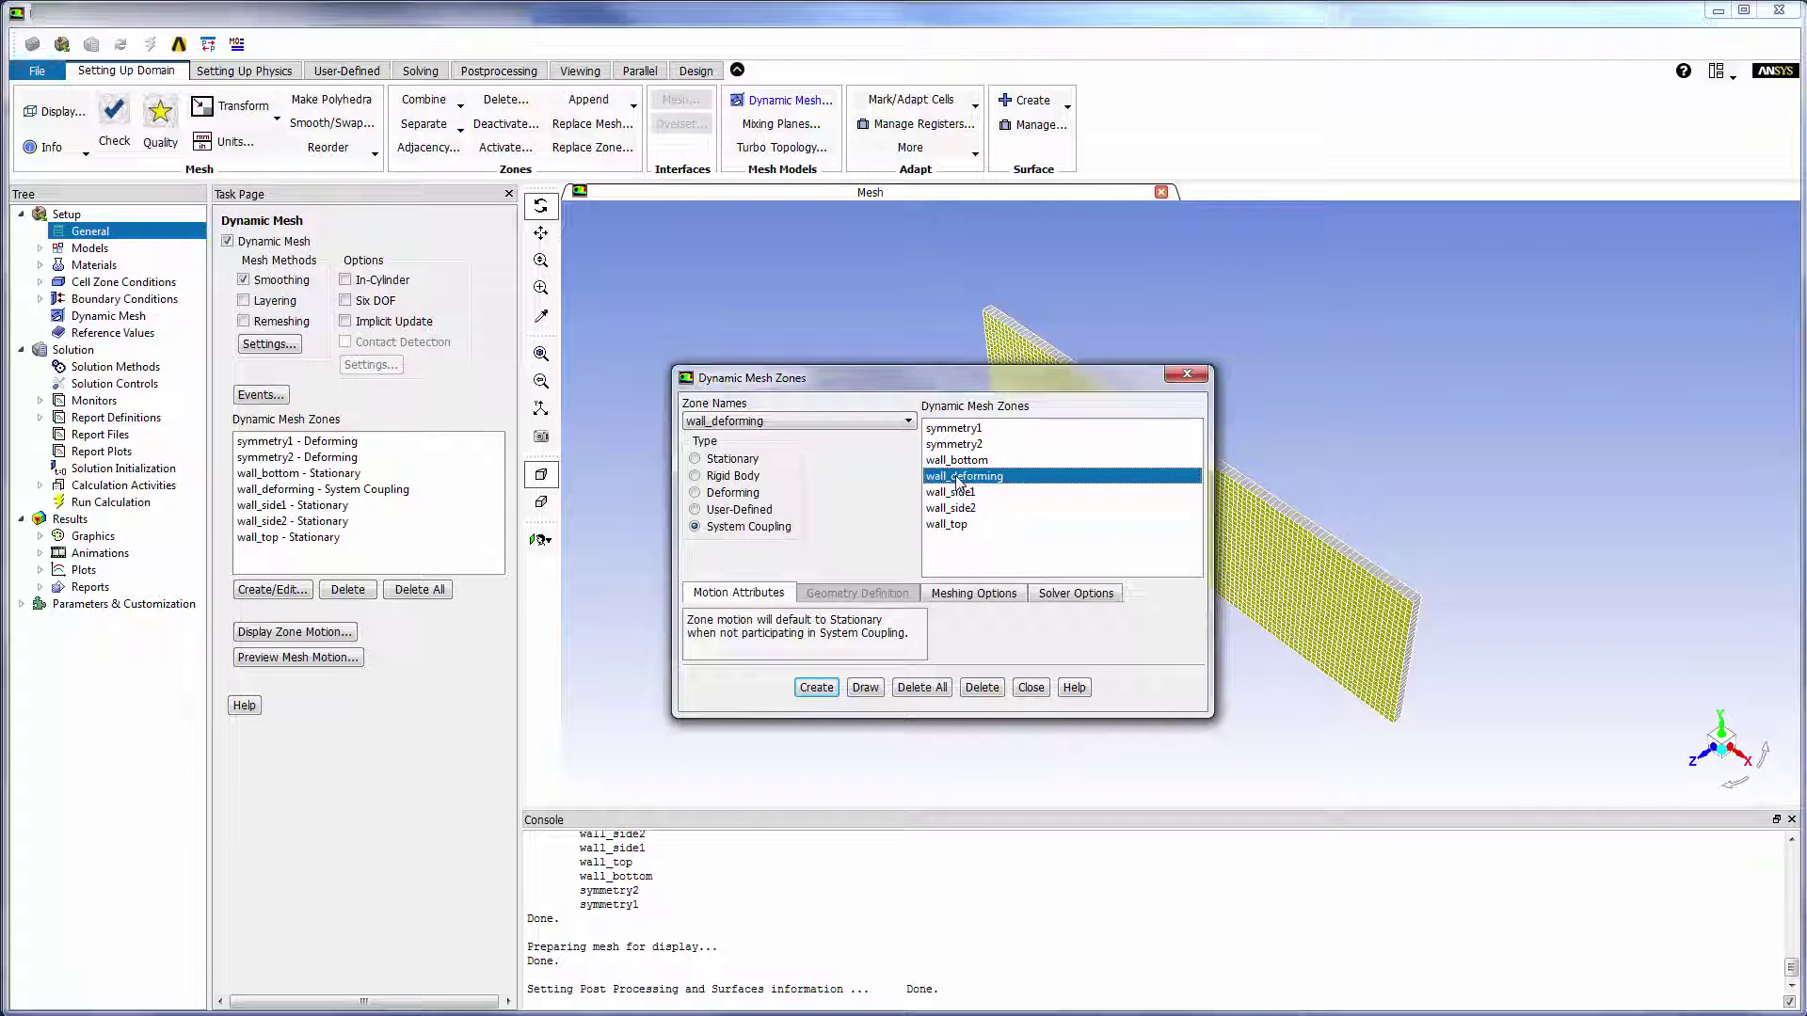
{"action": "left_click", "coordinate": [1186, 374]}
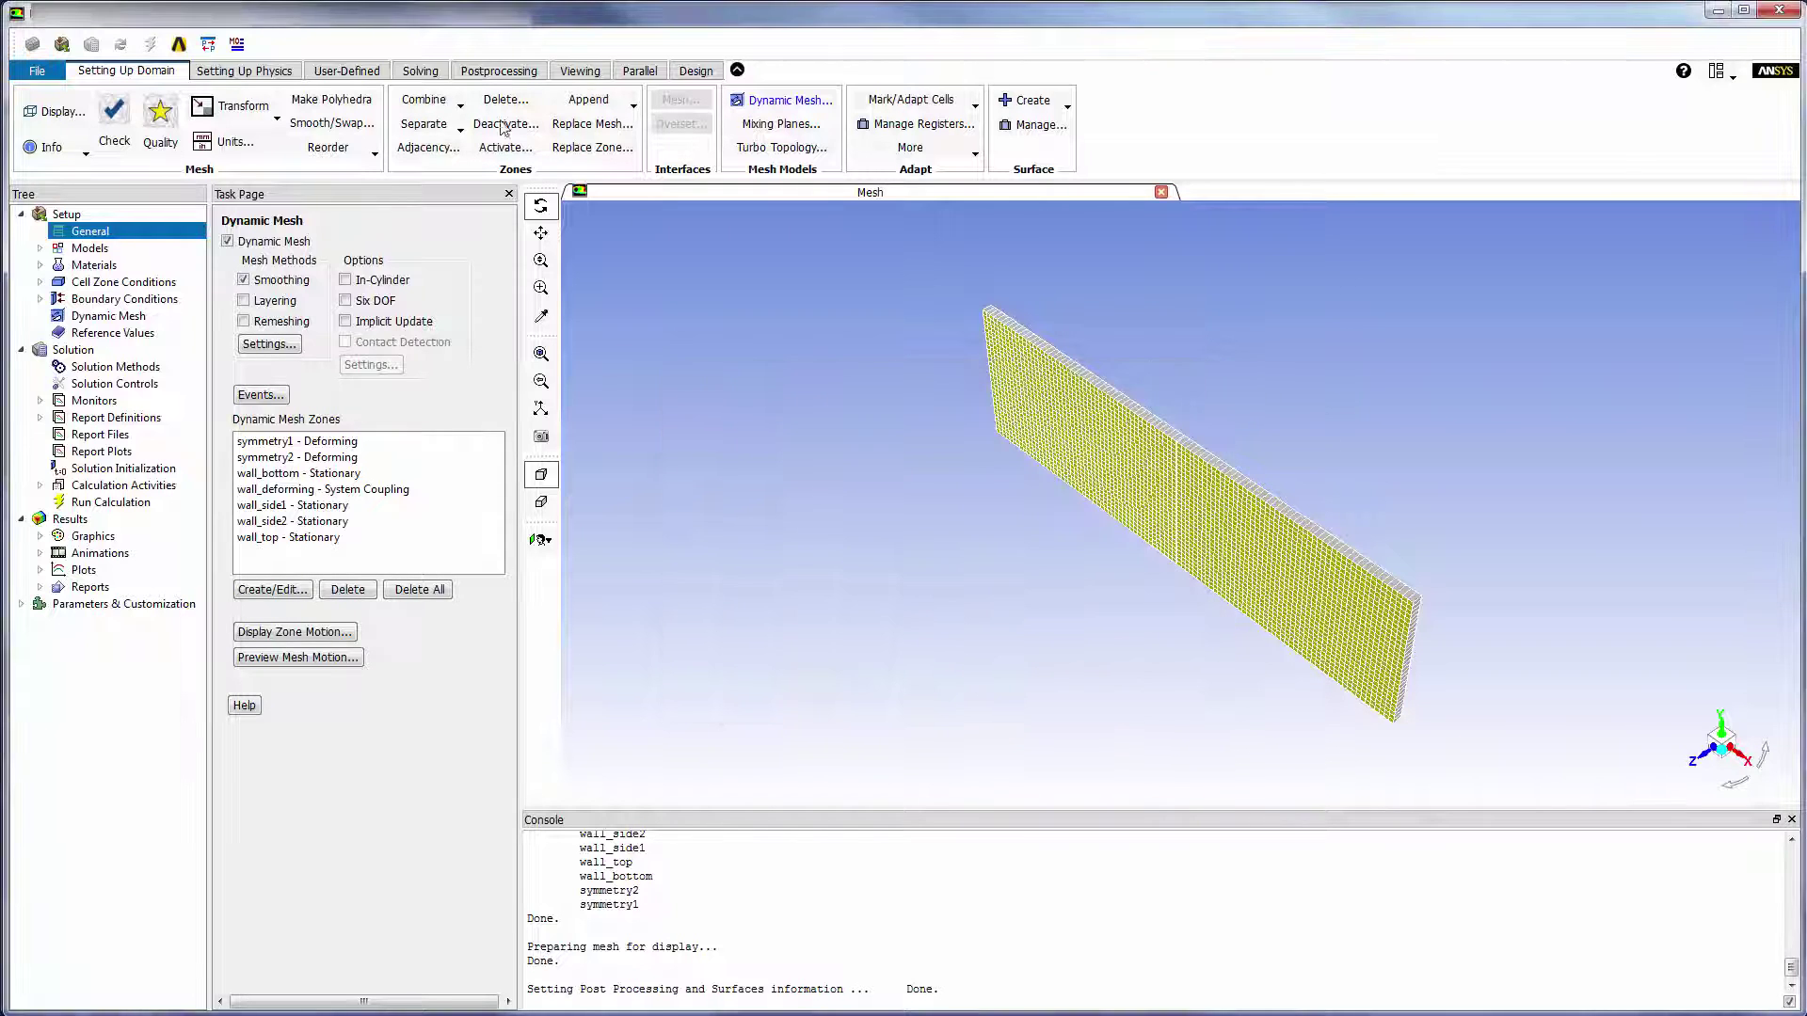
Review the advanced run calculation settings for time step size, number of time steps and iterations, and quit Fluent.
{"action": "left_click", "coordinate": [423, 72]}
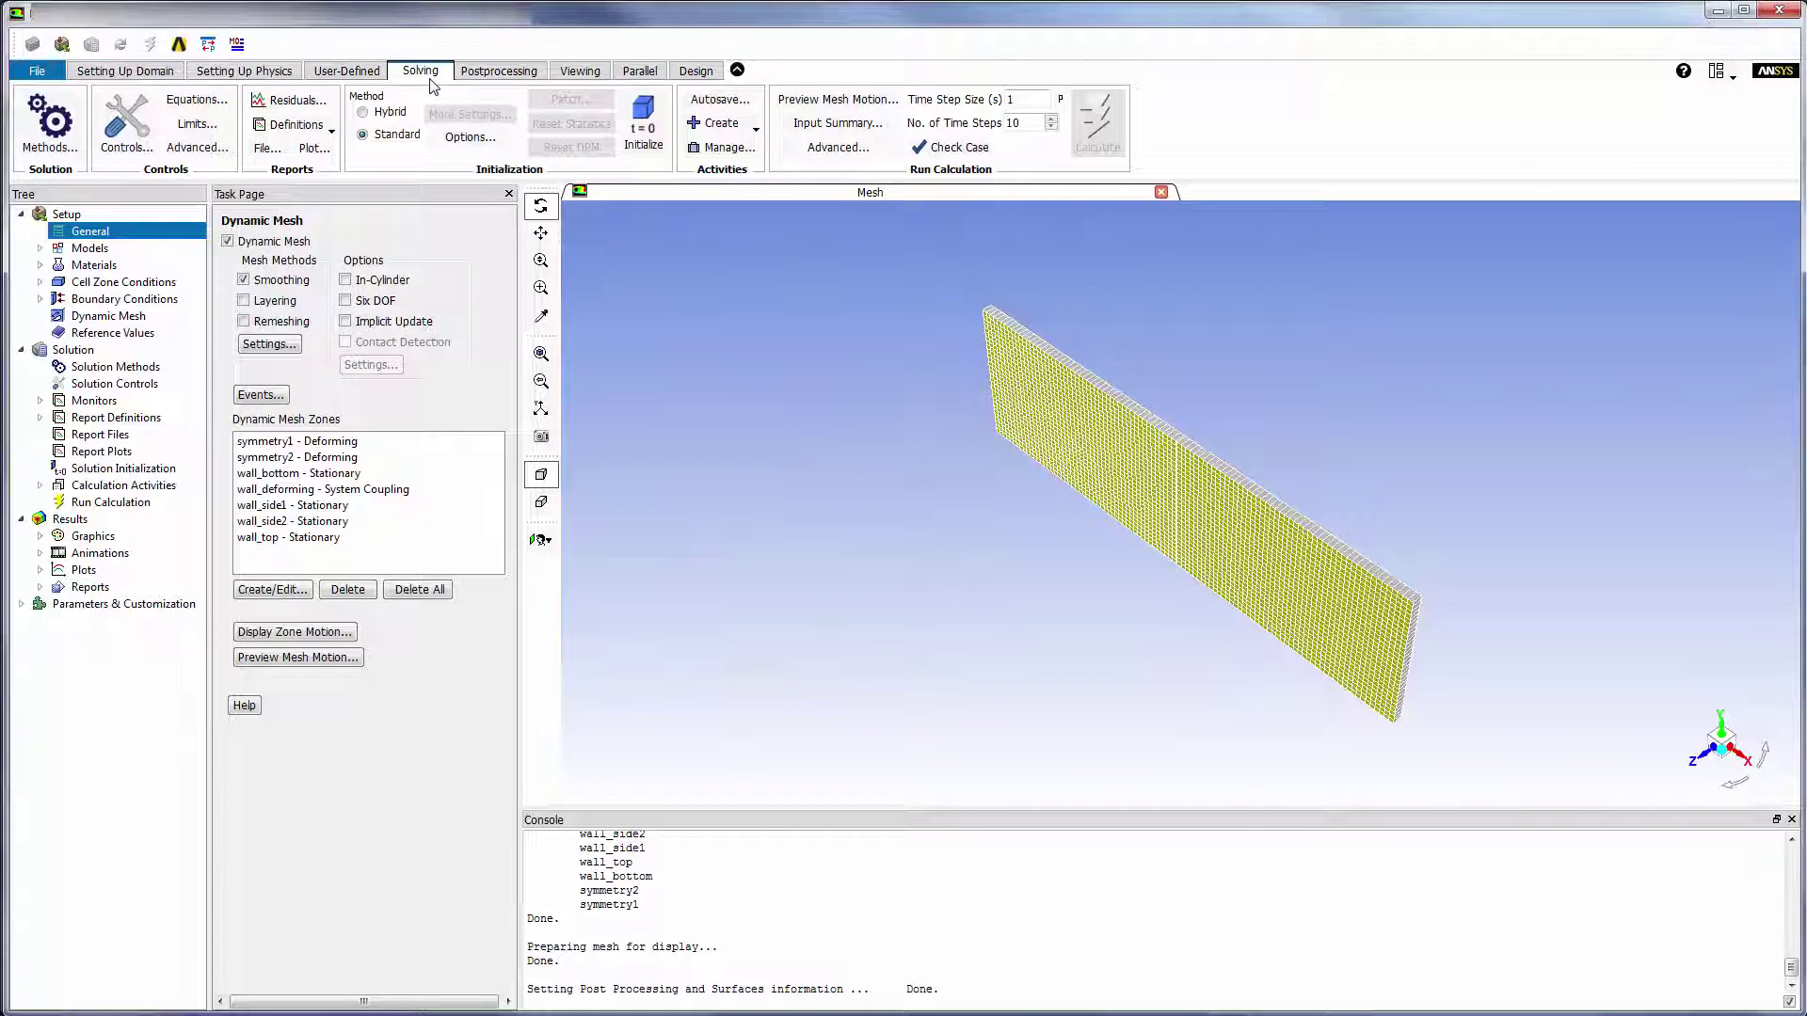
{"action": "left_click", "coordinate": [872, 151]}
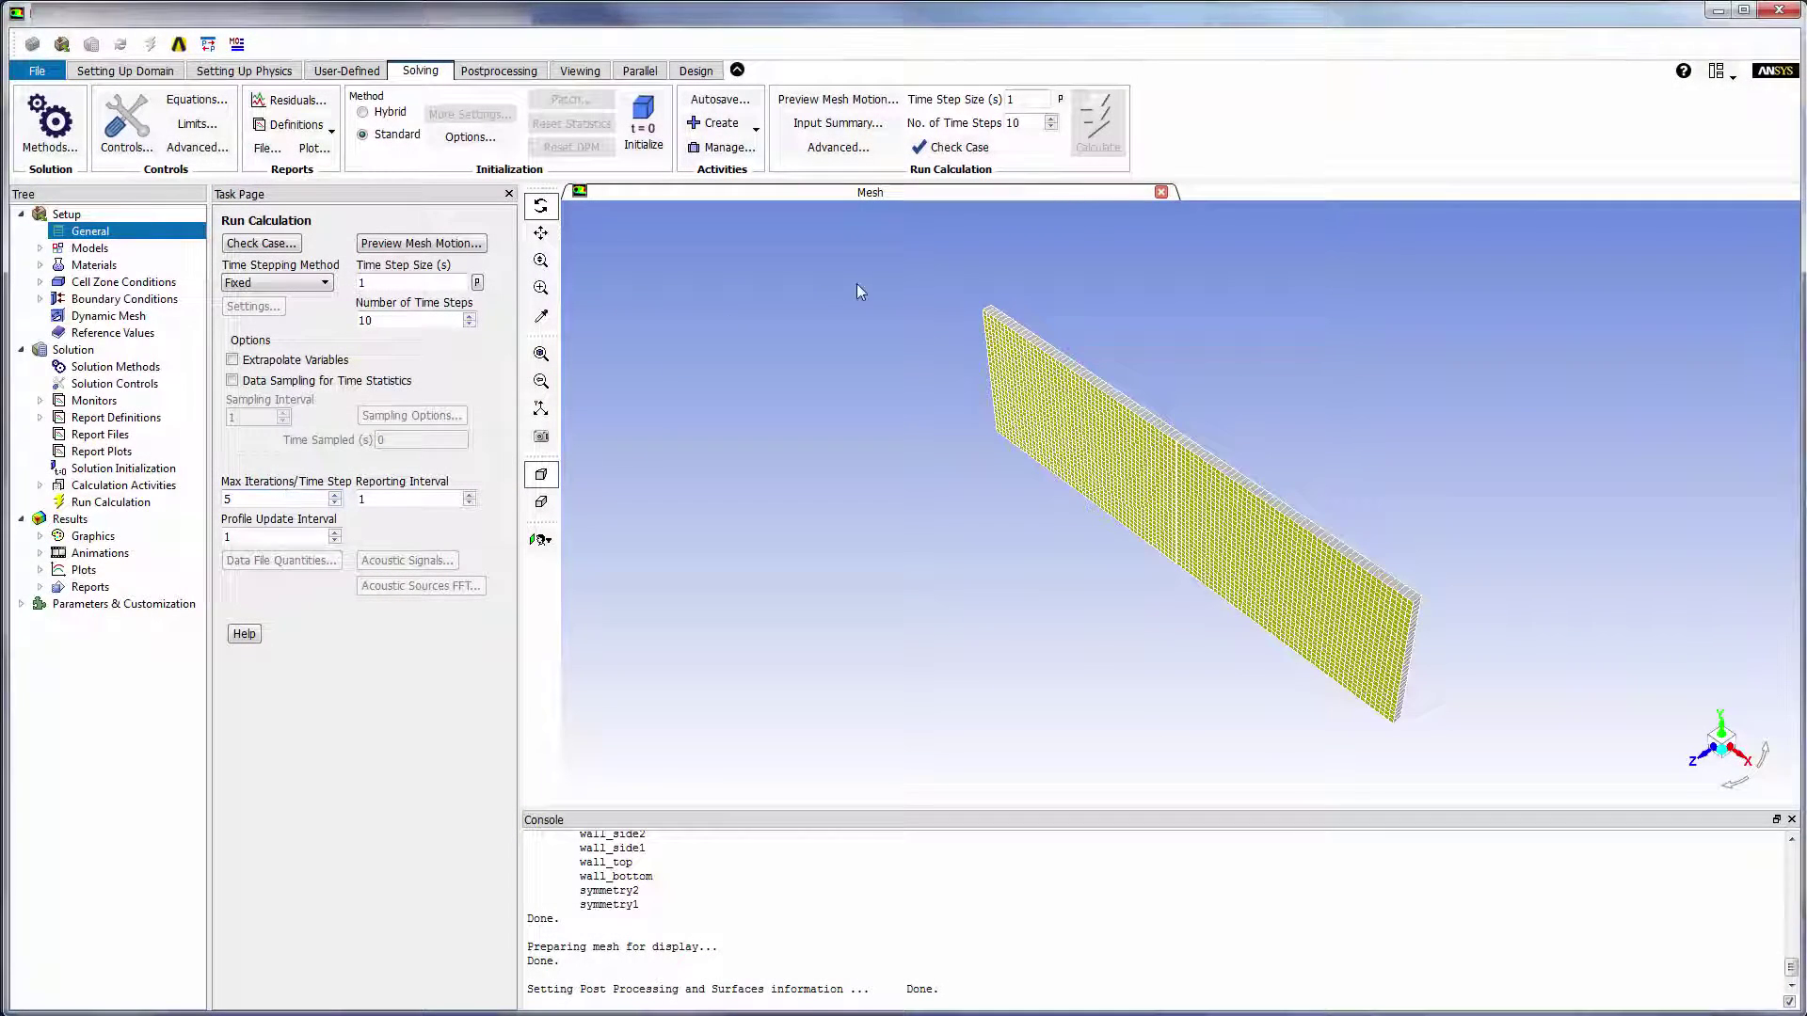
{"action": "left_click", "coordinate": [1779, 9]}
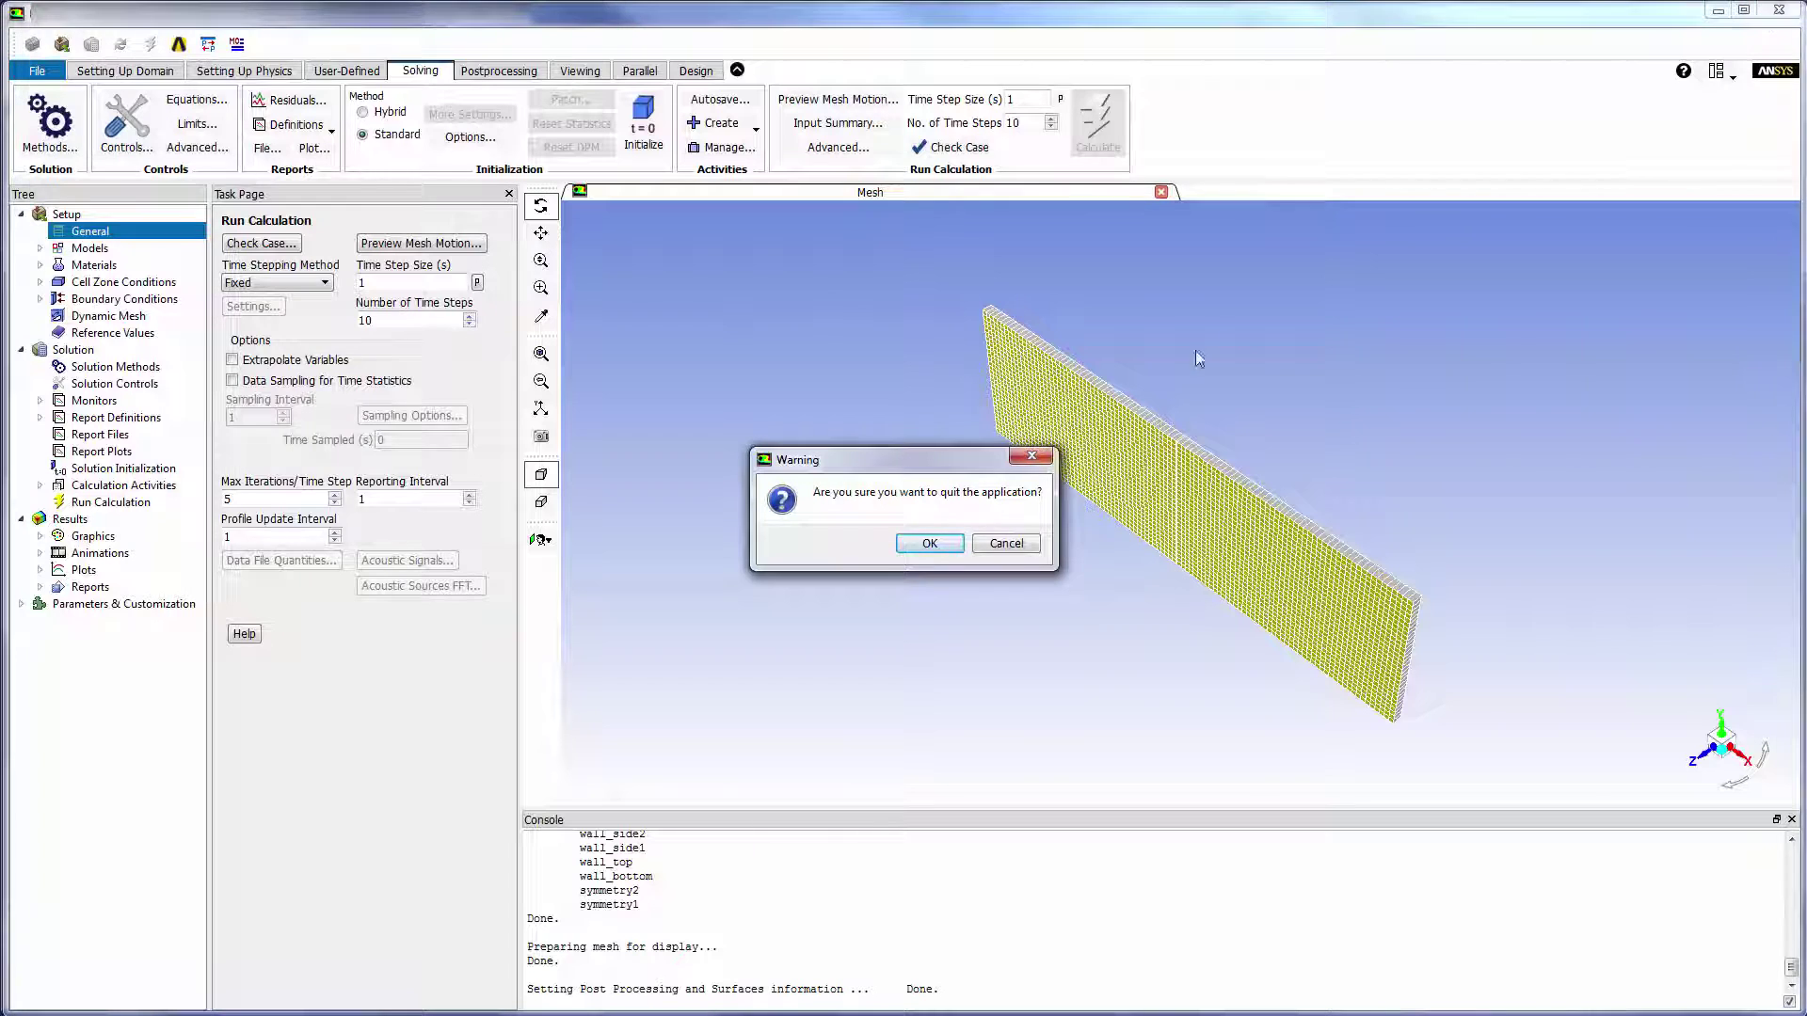
{"action": "left_click", "coordinate": [946, 544]}
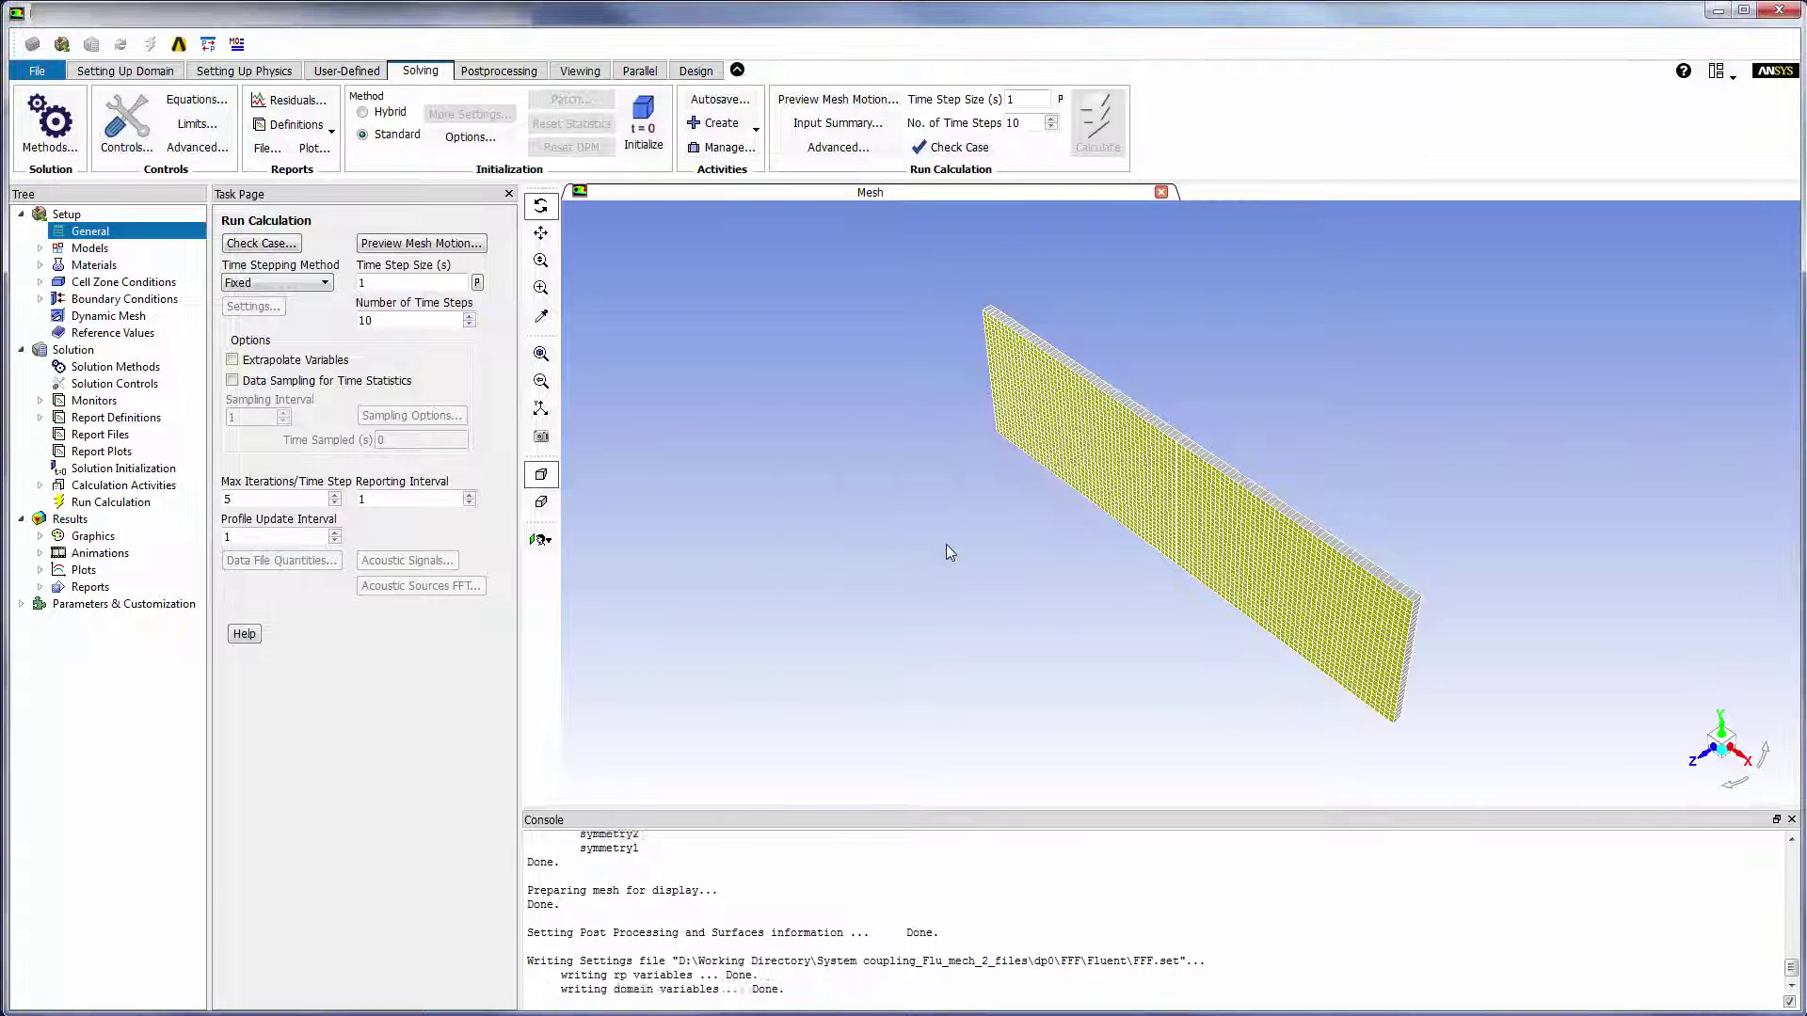